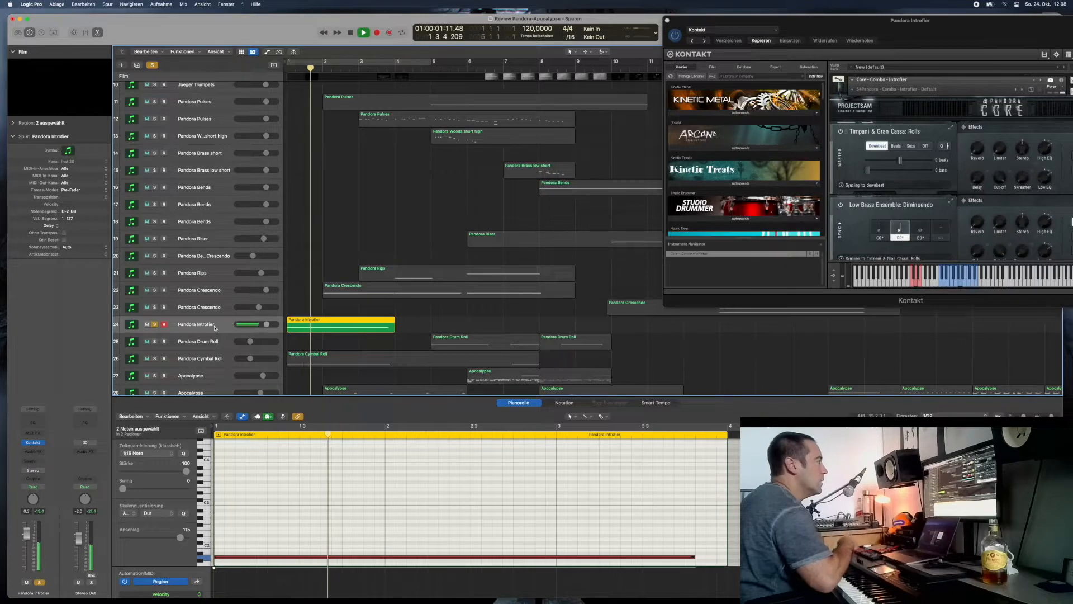
# - Move the Kontakt window slightly lower and replay the soloed Pandora Introfier track from the start of the project
pyautogui.press('space')
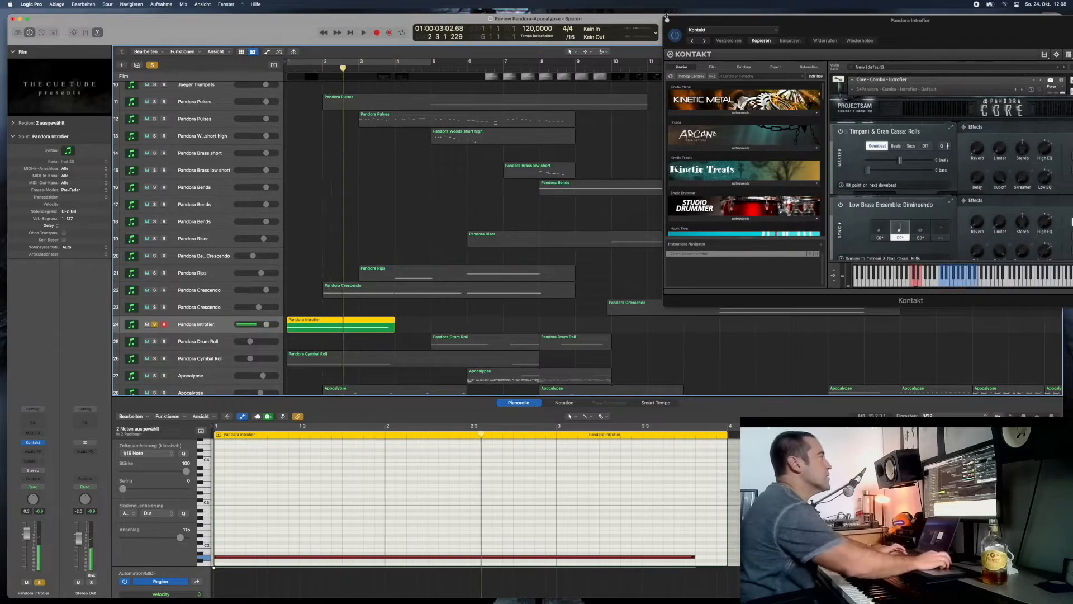
pyautogui.moveTo(794, 26); pyautogui.dragTo(792, 52)
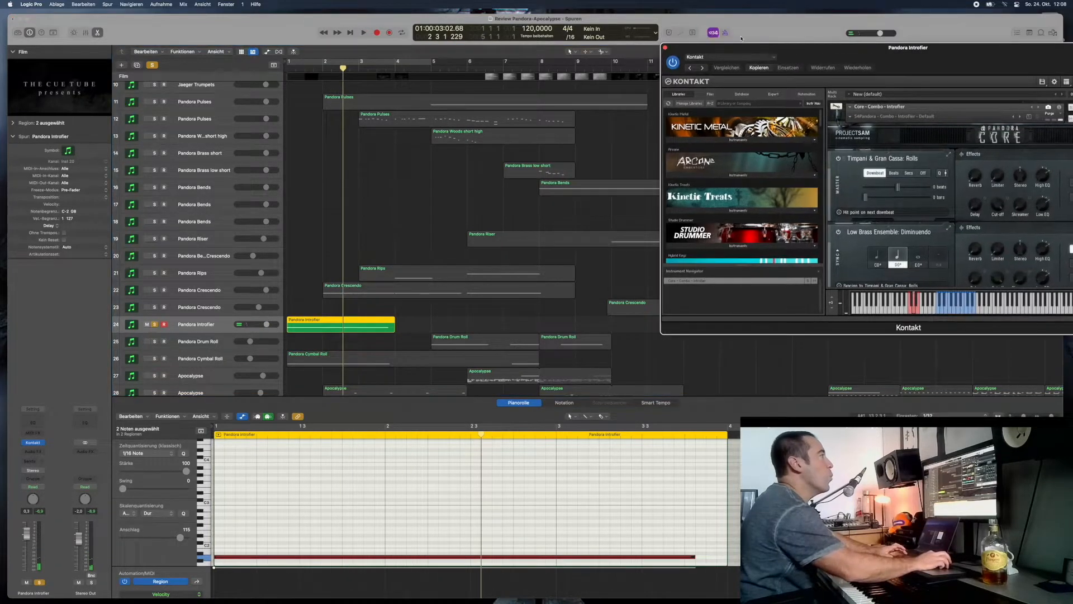
pyautogui.press('Return')
pyautogui.press('space')
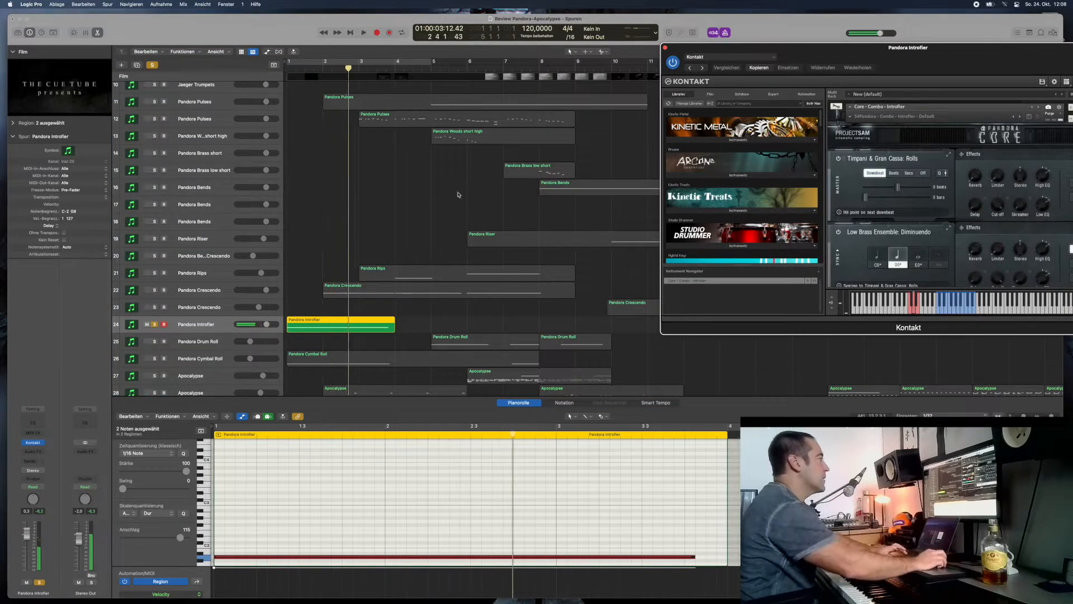
# - Solo the Pandora Cymbal Roll on track 26 and play it with the Introfier from the project start
pyautogui.click(156, 361)
pyautogui.press('Return')
pyautogui.press('space')
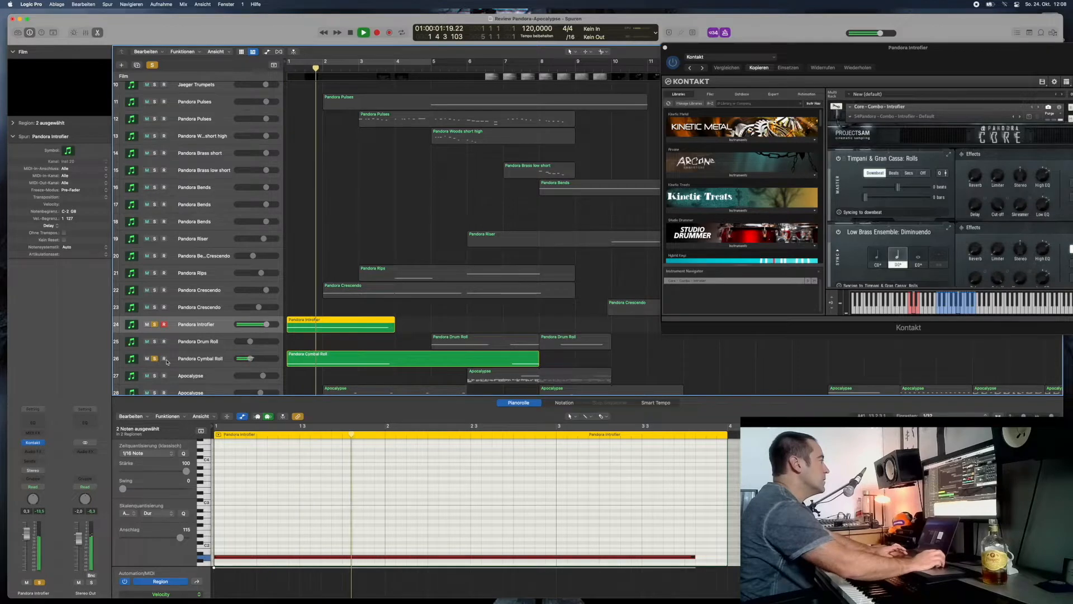
# - Solo the Pandora Crescendo on track 22, select the track to show its instrument, and play it
pyautogui.click(154, 290)
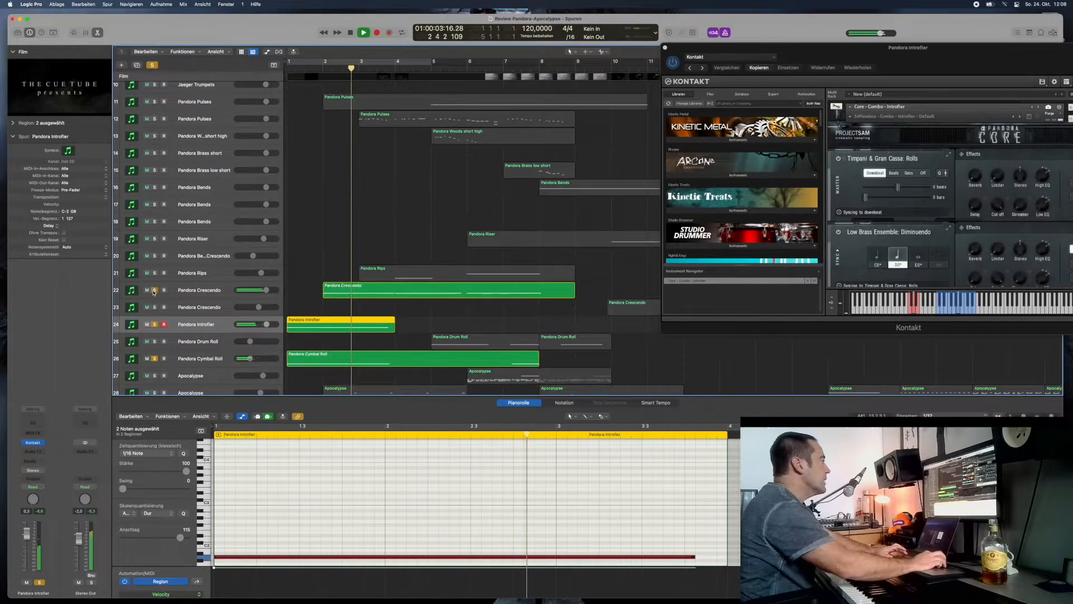
pyautogui.press('space')
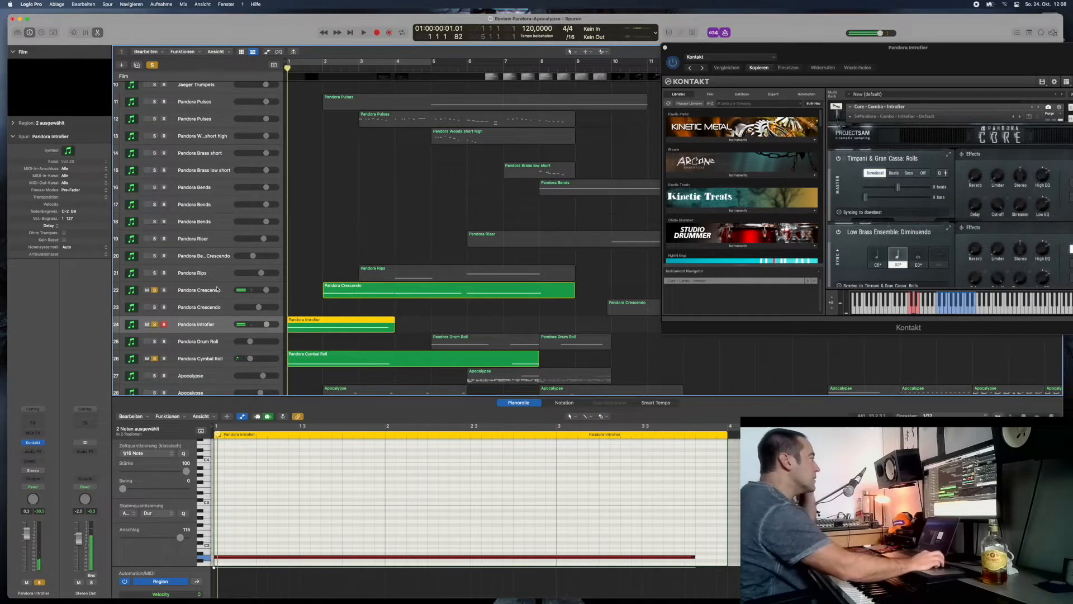
pyautogui.click(213, 290)
pyautogui.press('space')
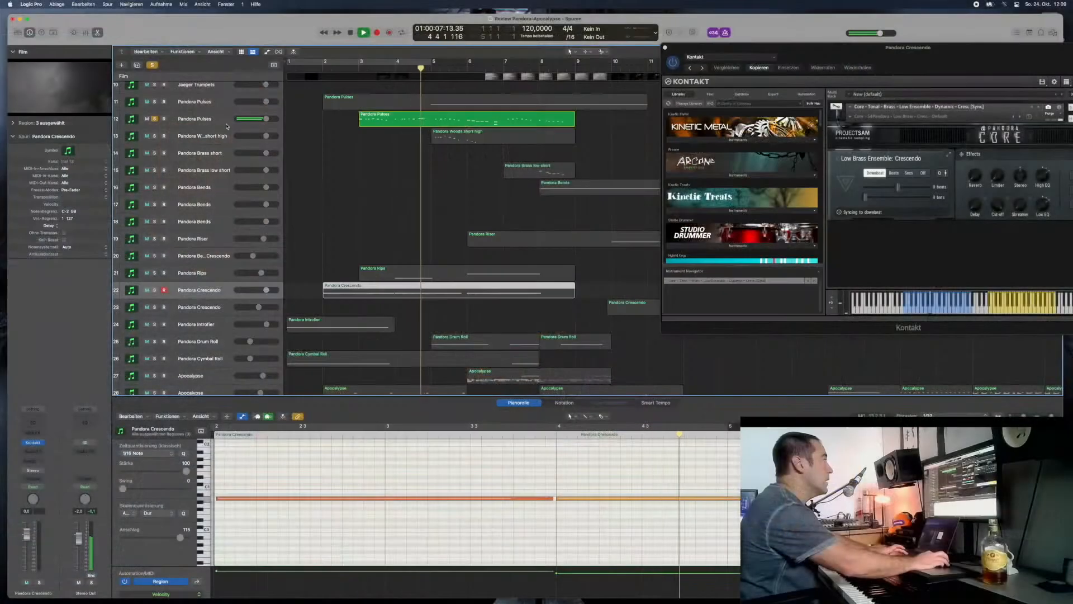
# - Audition the soloed Pandora Pulses on track 12 with its instrument shown, and stop playback
pyautogui.press('s')
pyautogui.click(220, 121)
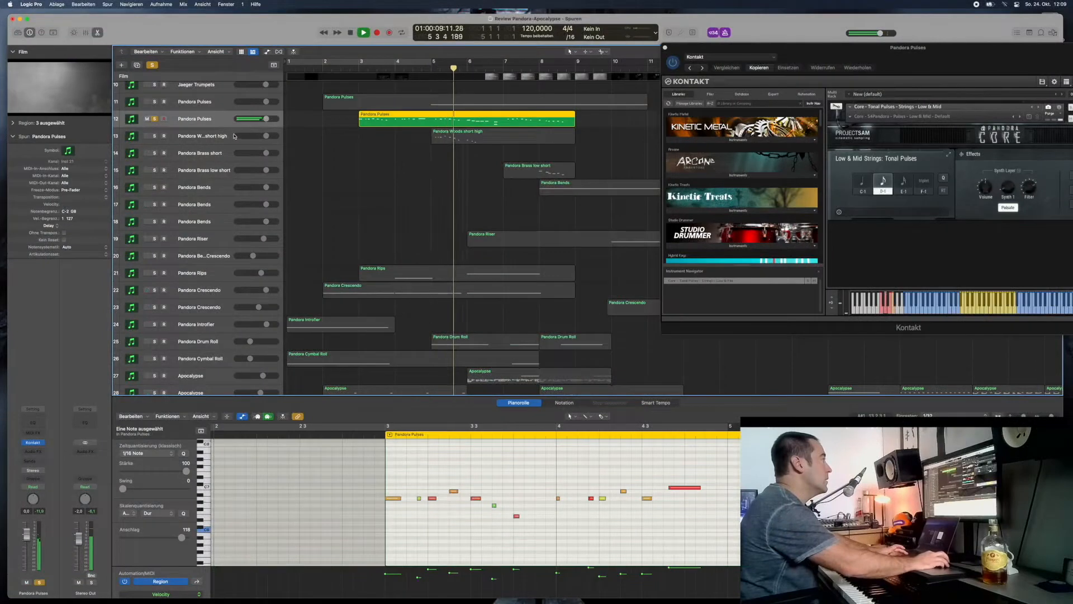
pyautogui.click(350, 32)
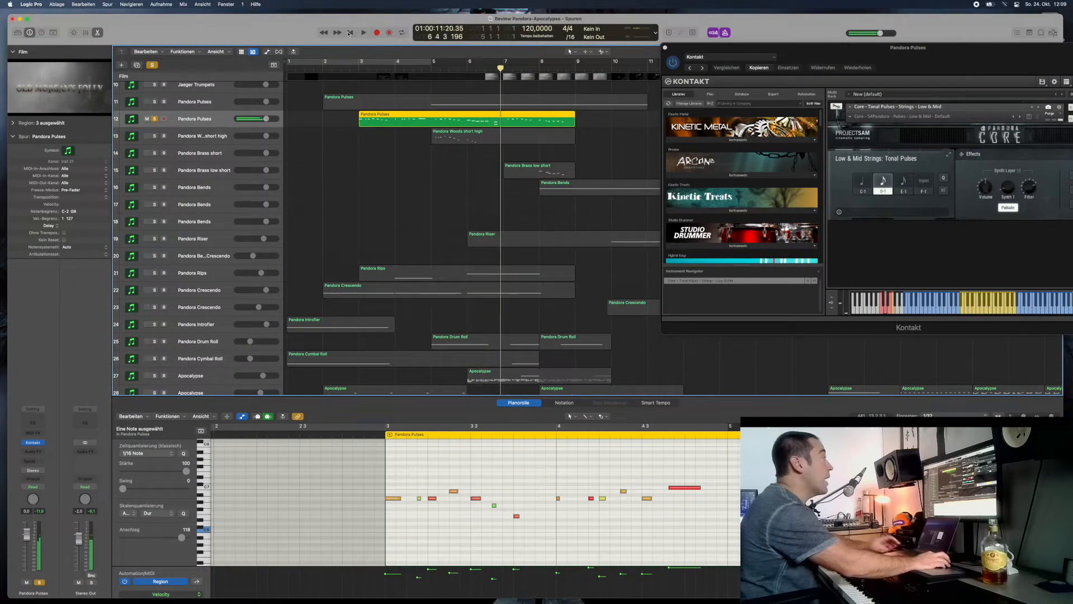
# - Solo and select the Pandora Woods short high track and play it with the Pulses from bar 4, beat 4
pyautogui.click(154, 136)
pyautogui.click(200, 137)
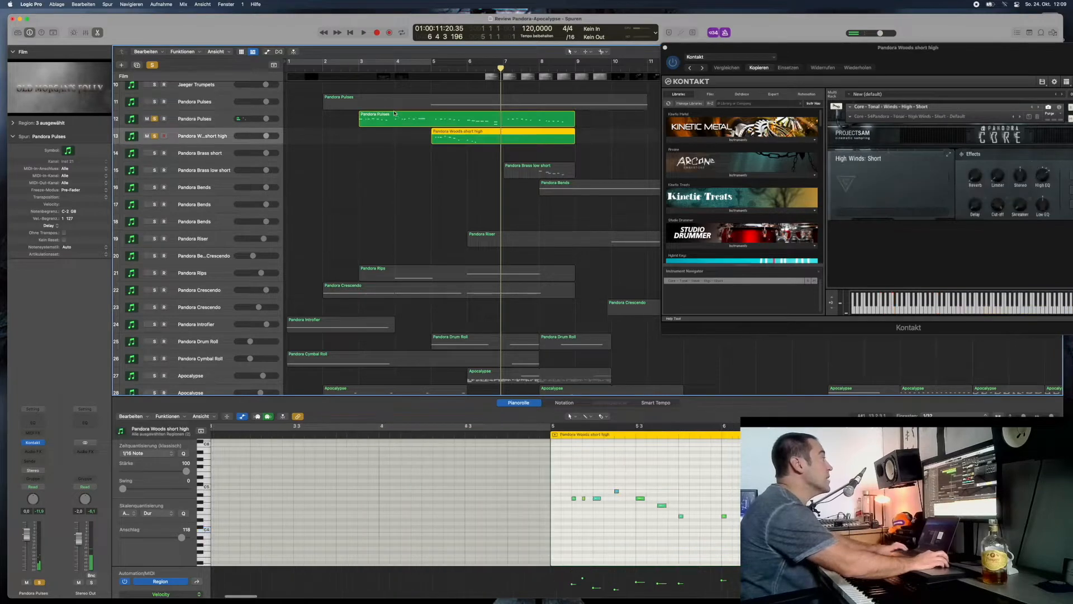
pyautogui.click(421, 71)
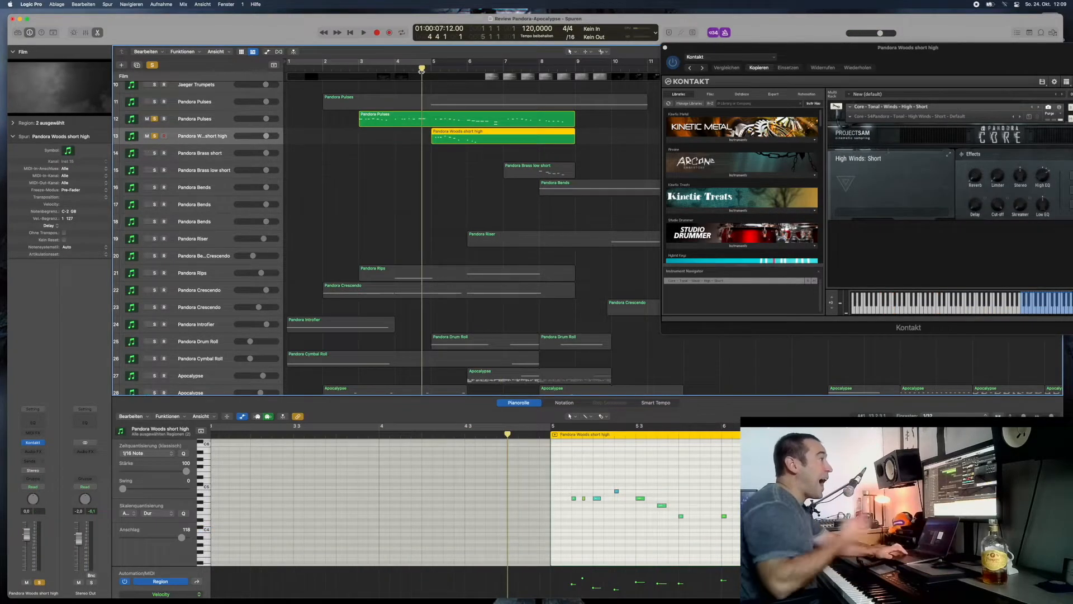
pyautogui.press('space')
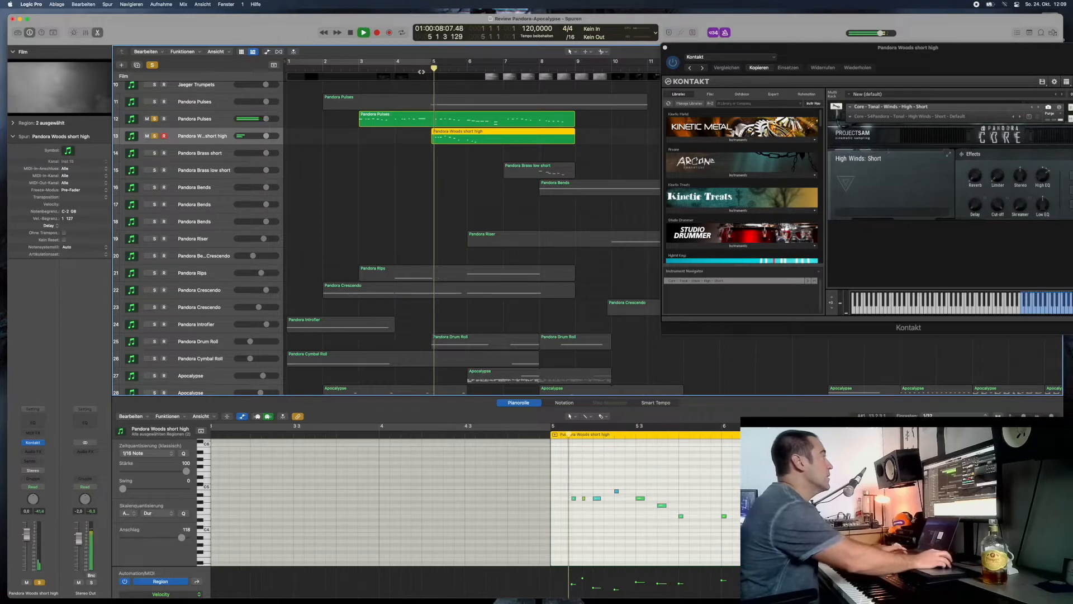
# - Unsolo the Pandora Pulses on track 12 and replay the Pandora Woods short high part alone
pyautogui.click(155, 119)
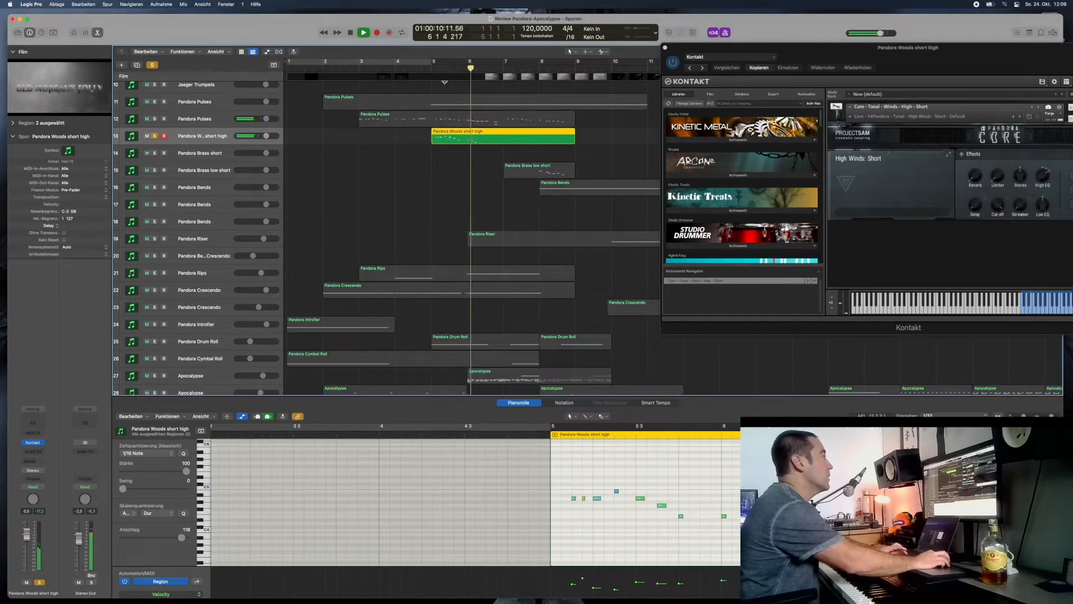
pyautogui.press('space')
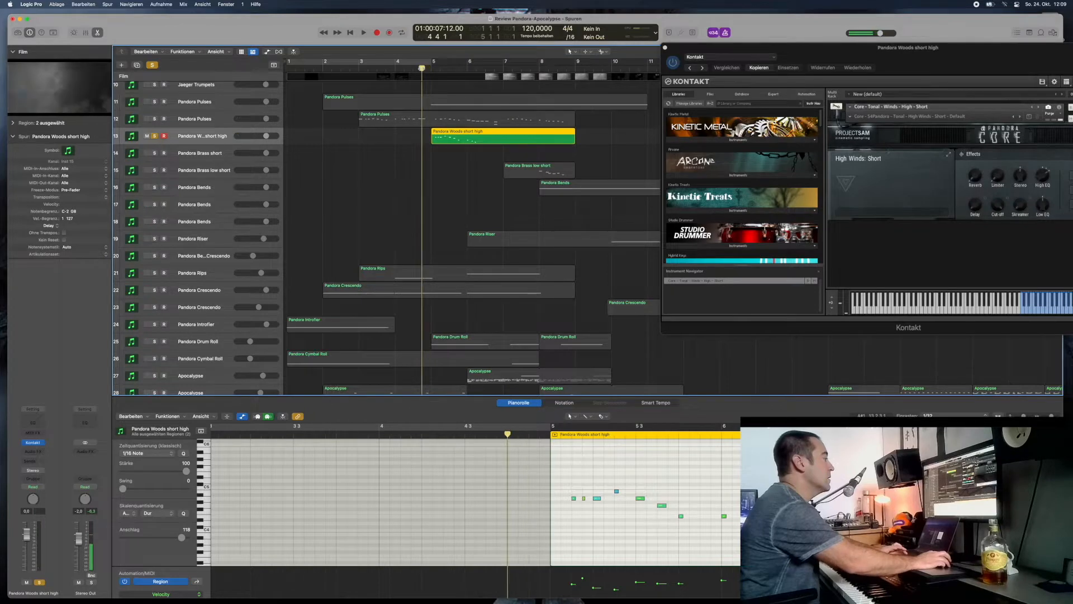
pyautogui.press('space')
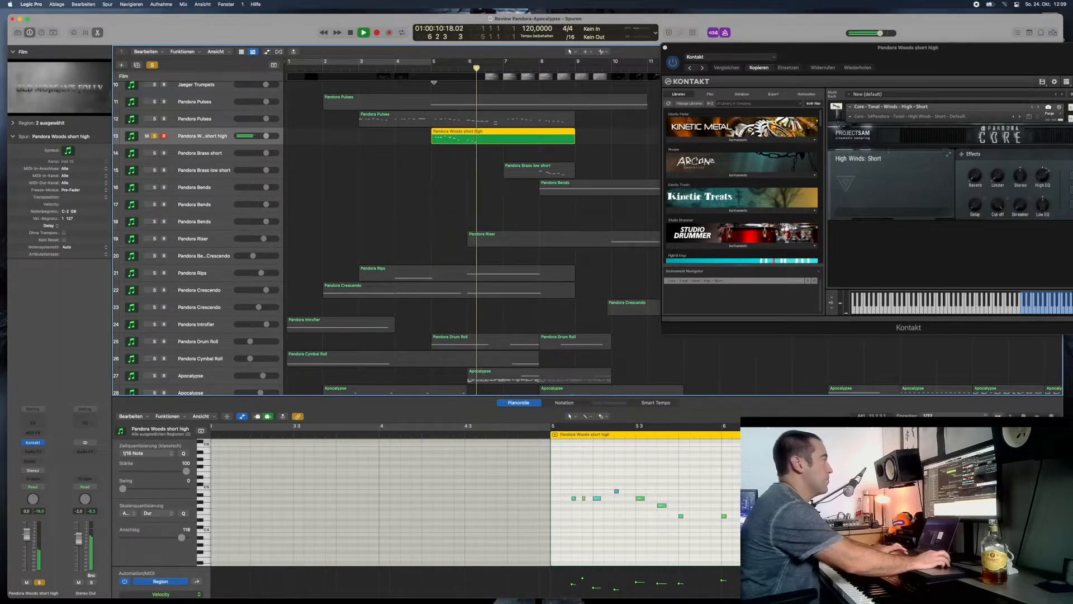
pyautogui.press('space')
# - Solo both Pandora Pulses tracks, 11 and 12, select track 11, and play them with the Woods from just before bar 5
pyautogui.click(155, 119)
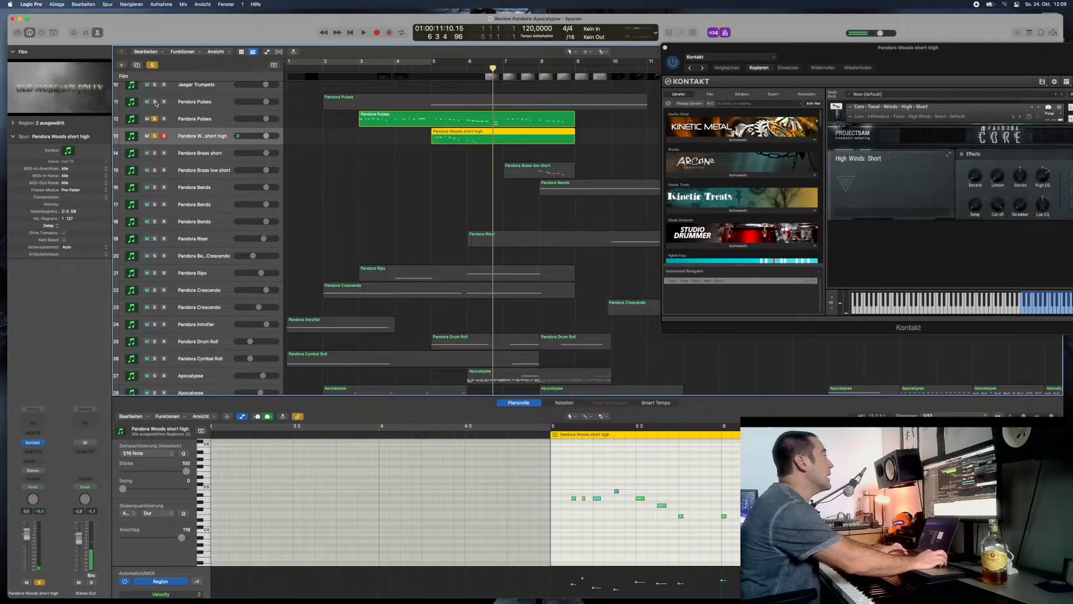
pyautogui.click(154, 102)
pyautogui.click(198, 103)
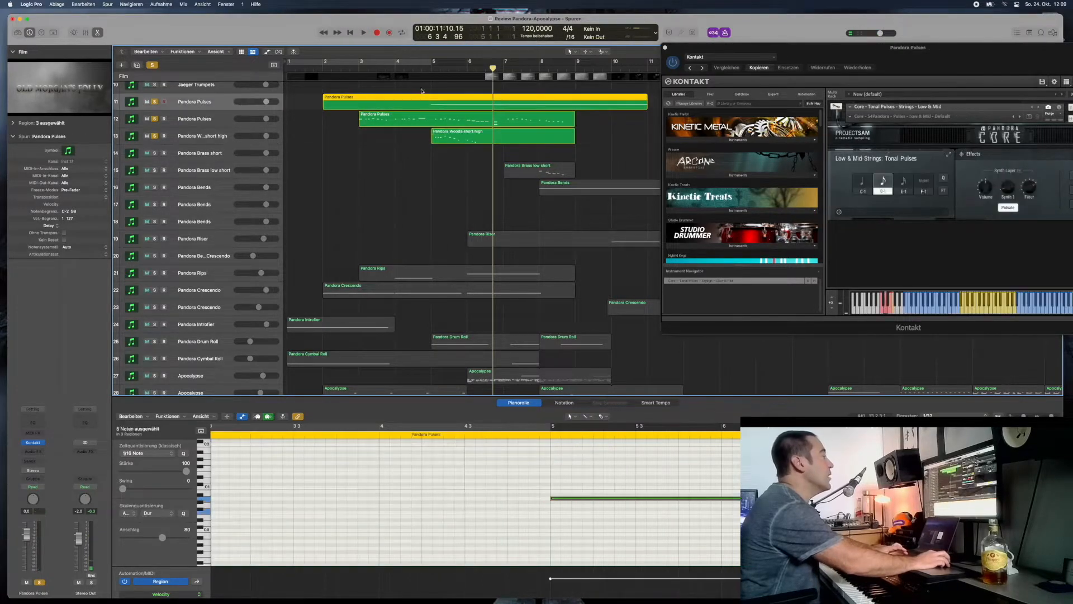
pyautogui.click(428, 69)
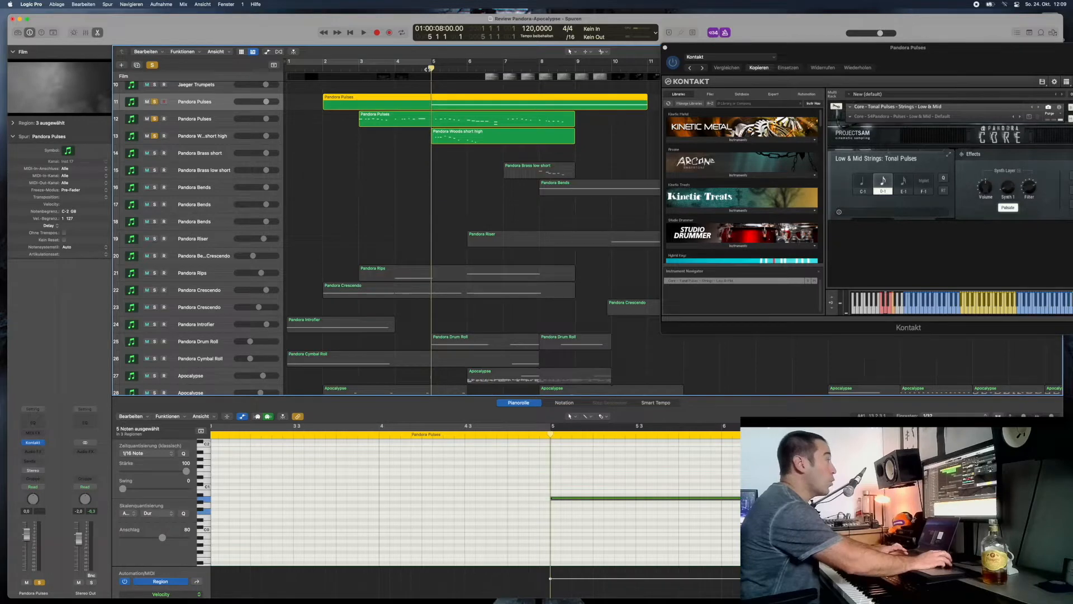
pyautogui.click(423, 68)
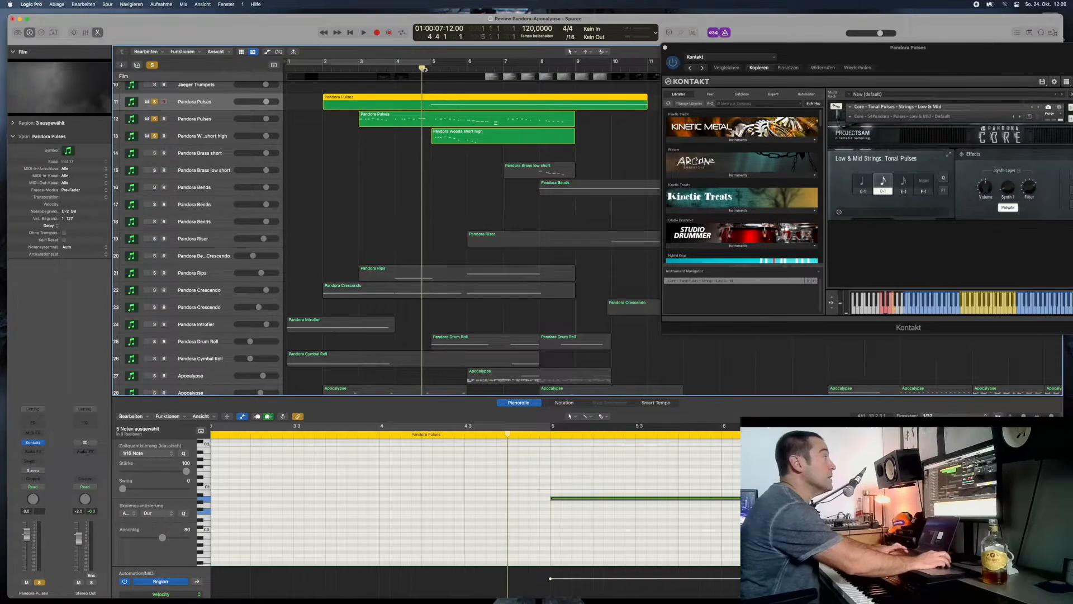
# - Unsolo the Woods on track 13 and the Pulses on track 12 to hear the track 11 Pulses alone, and stop playback
pyautogui.click(155, 136)
pyautogui.click(155, 118)
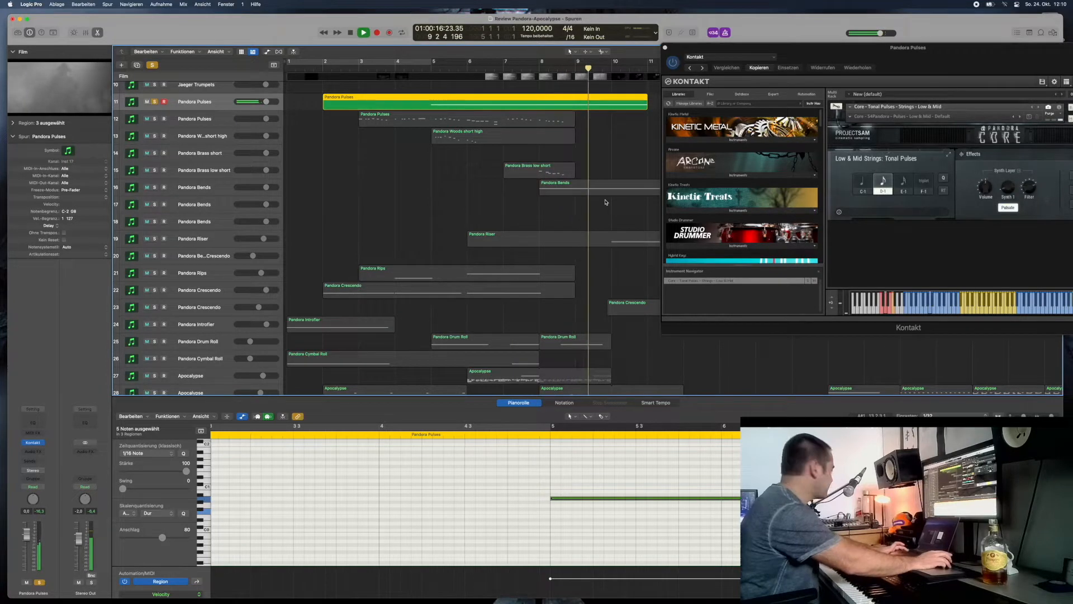
pyautogui.press('space')
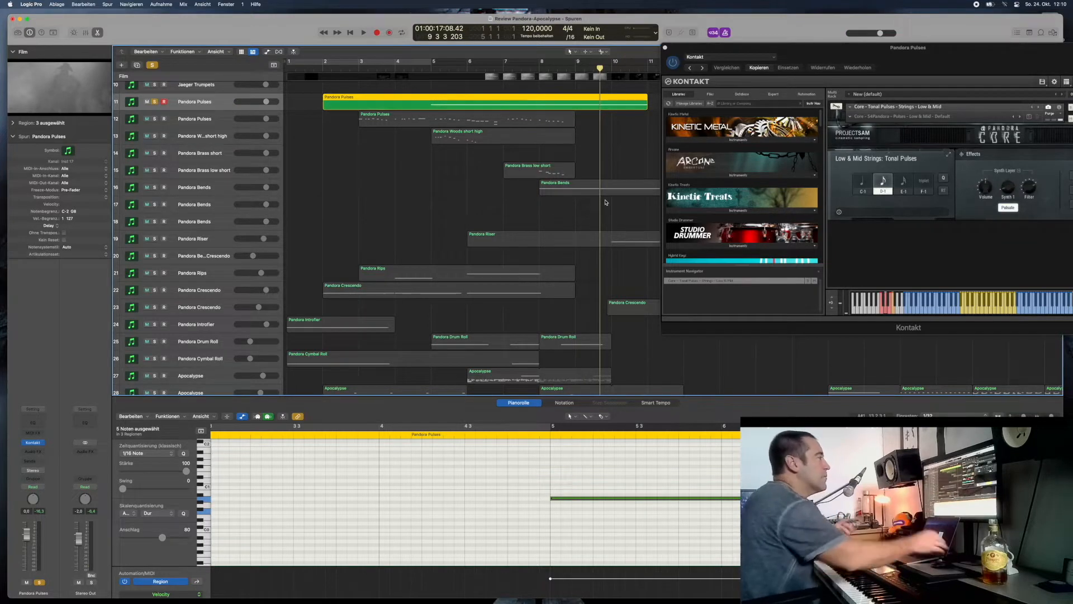
# - Solo Pandora Brass low short on track 15 and Pandora Bends on track 16, and play them with the Pulses
pyautogui.scroll(3, 606, 201)
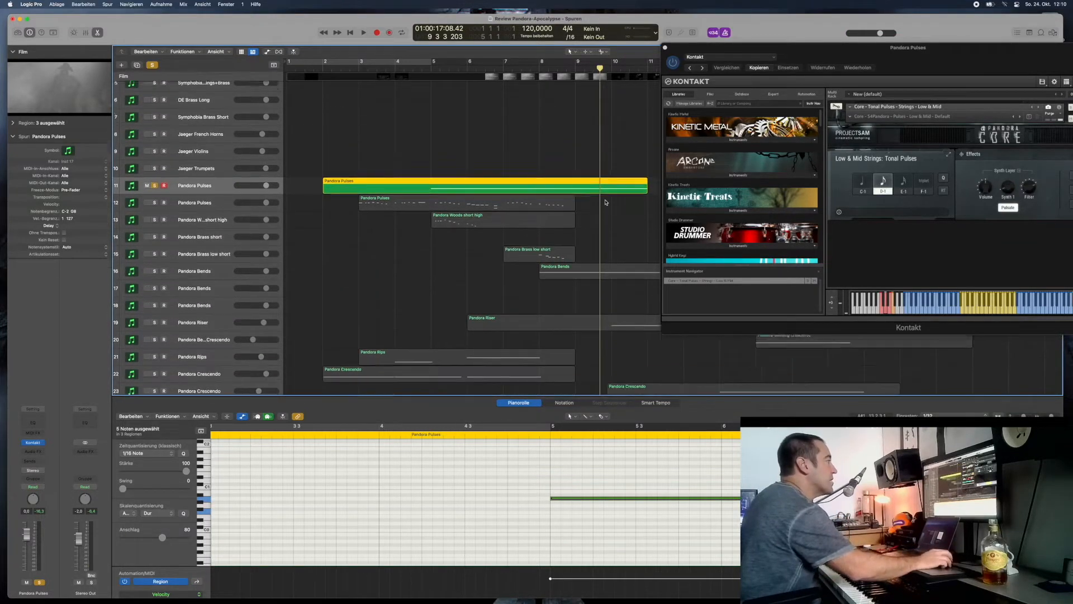
pyautogui.scroll(-1, 245, 299)
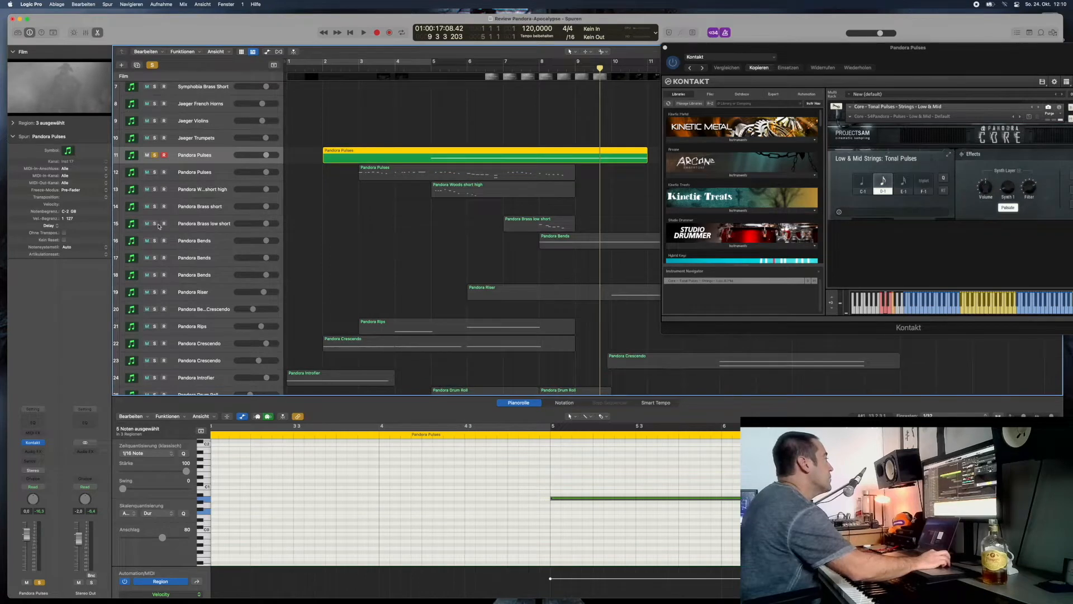
pyautogui.scroll(-1, 526, 189)
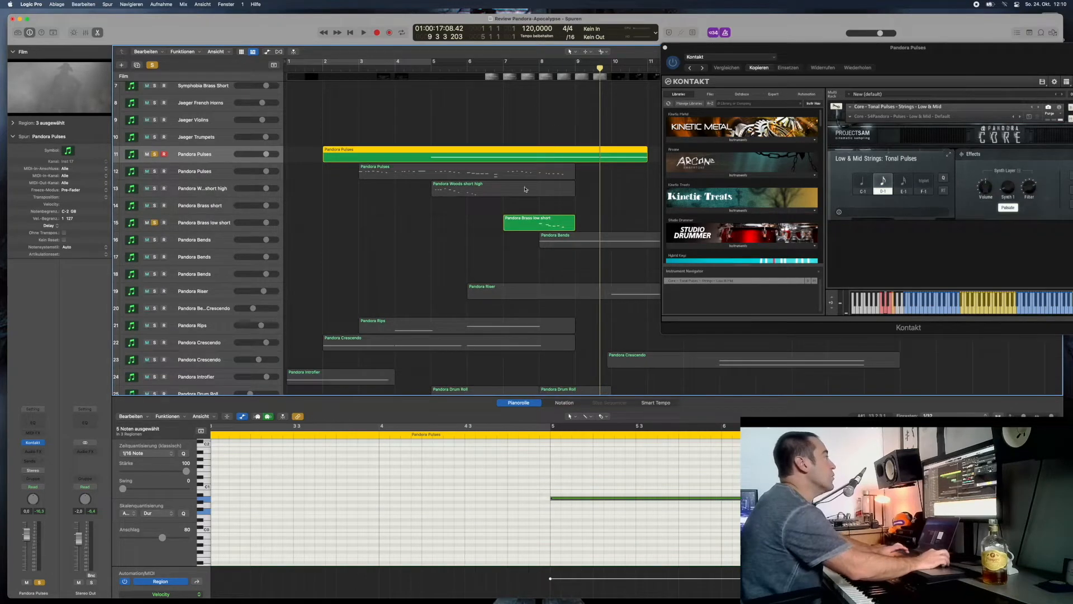
pyautogui.click(154, 240)
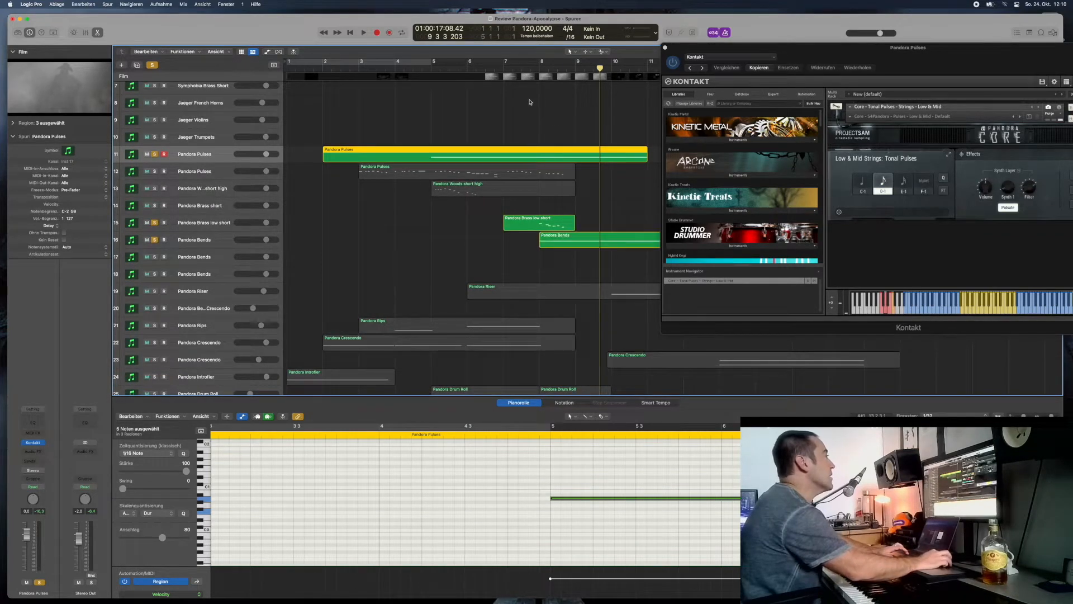
pyautogui.press('space')
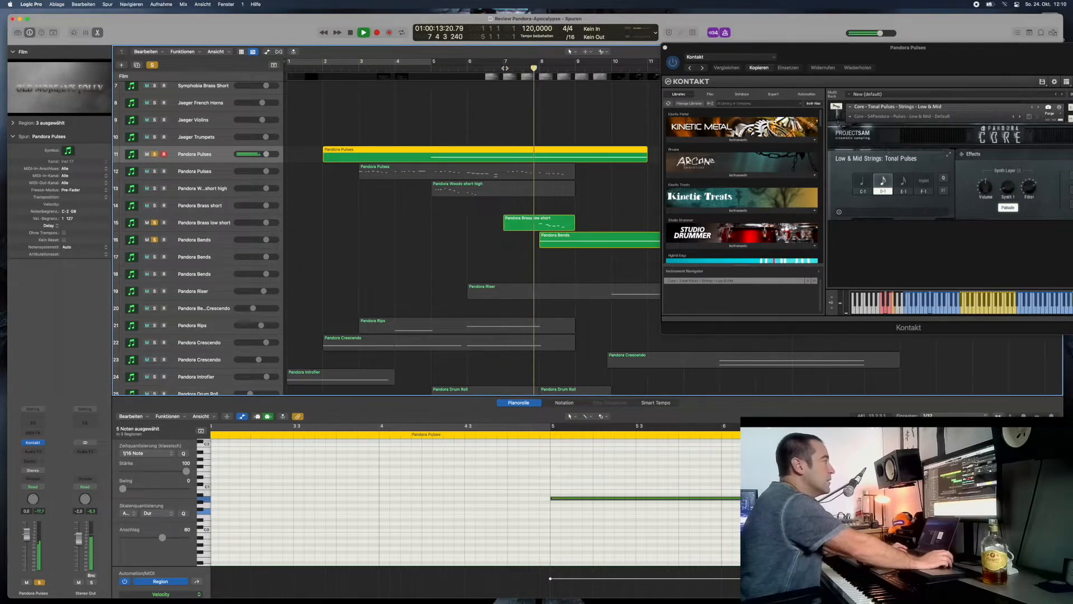
# - Unsolo Pandora Brass low short, replay from just before bar 8, and select the Pandora Bends on track 16 to show its instrument
pyautogui.click(155, 222)
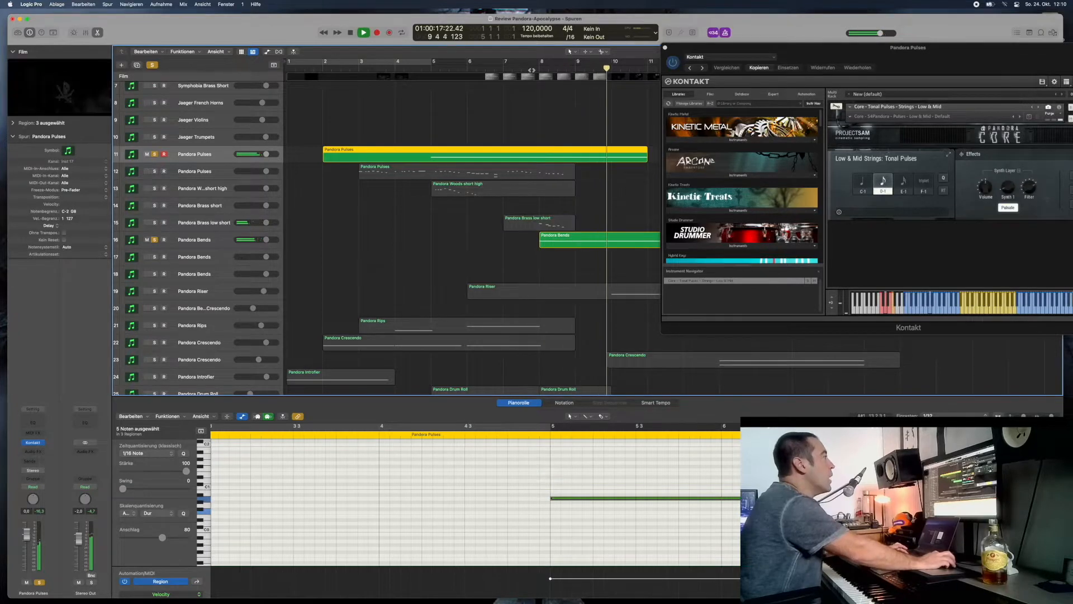
pyautogui.click(532, 69)
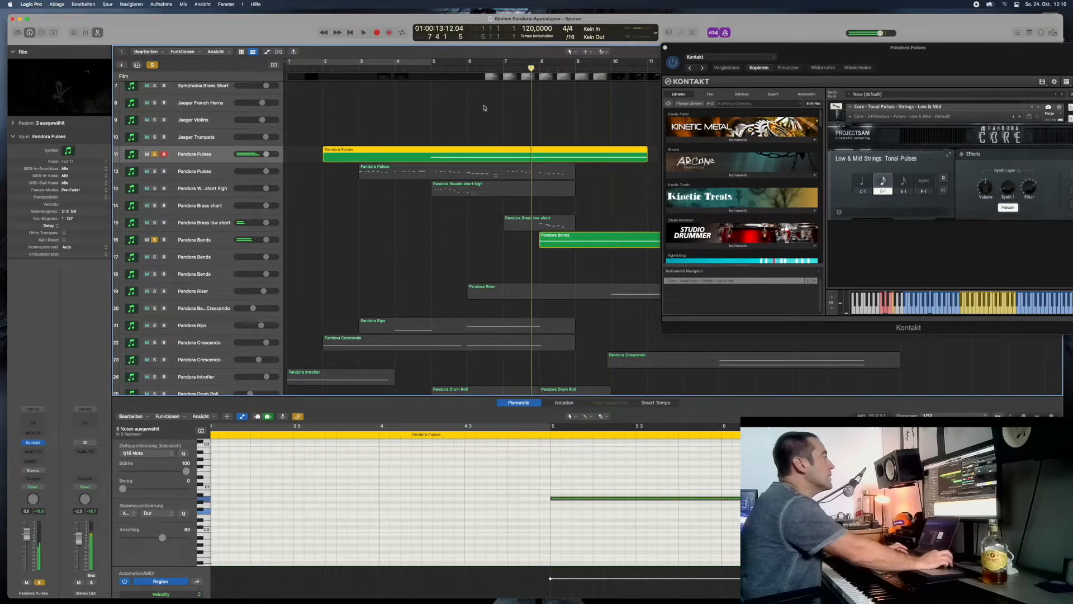
pyautogui.click(199, 242)
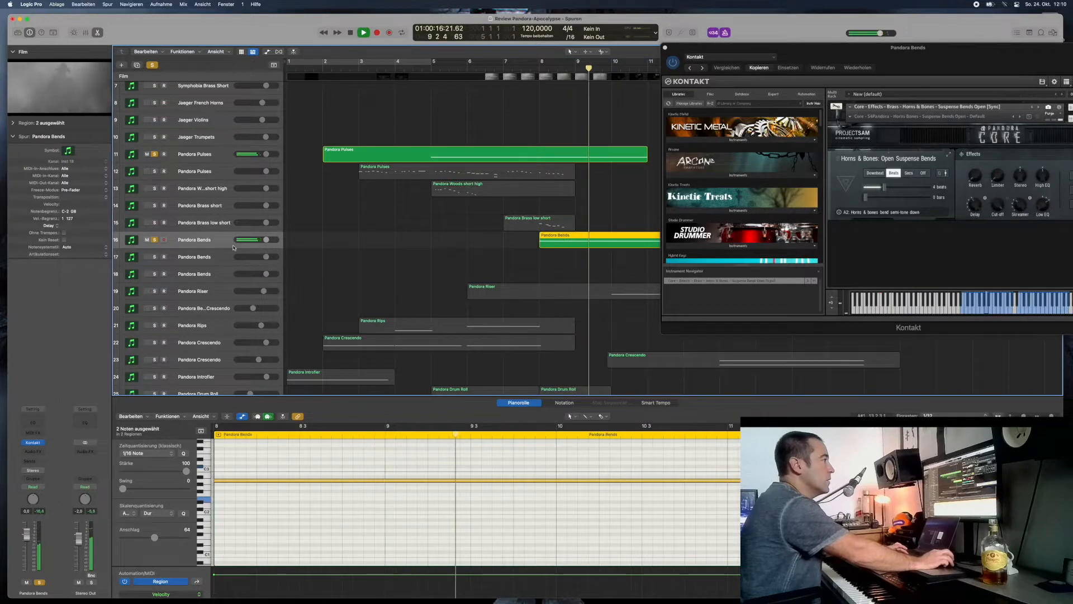
pyautogui.press('space')
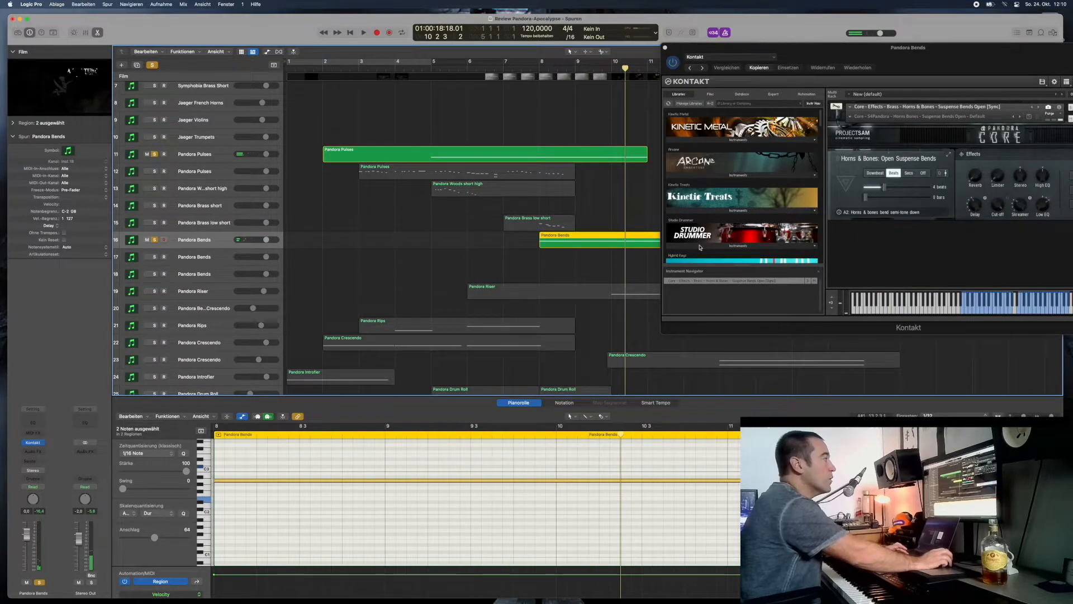
# - Solo the Pandora Riser on track 19 and play it with the Pulses and Bends from bar 9, beat 2
pyautogui.click(155, 292)
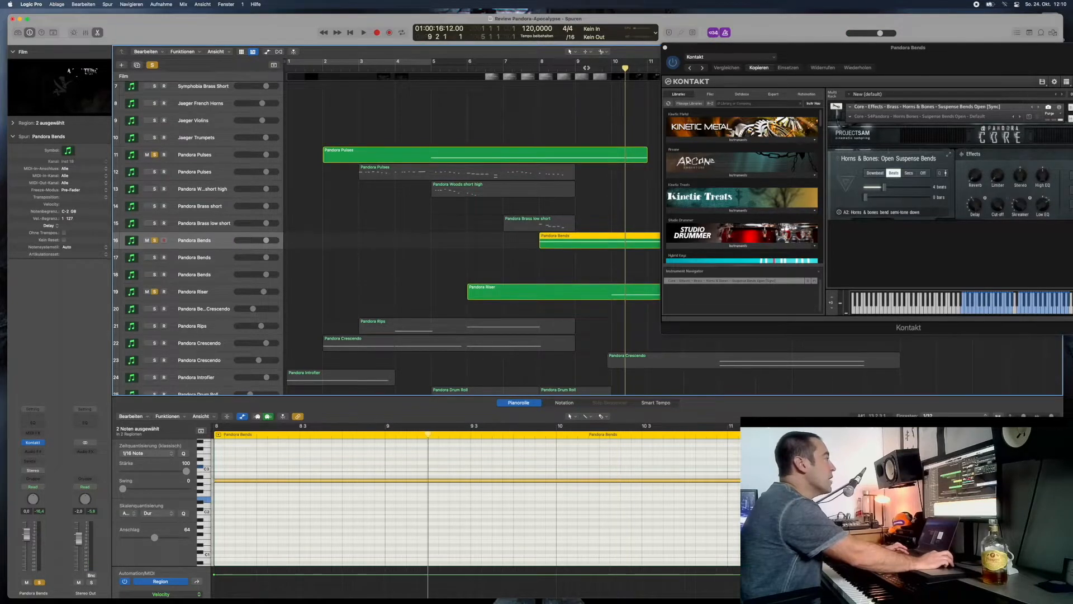
pyautogui.press('space')
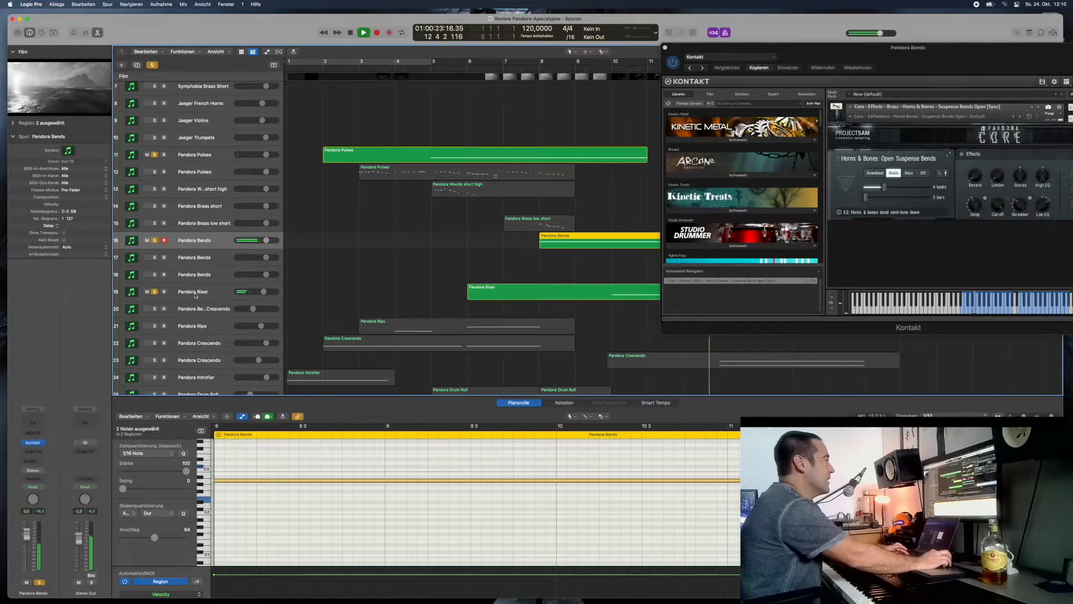
# - Move the Kontakt window down over the piano roll to uncover the track list and arrangement
pyautogui.moveTo(798, 54); pyautogui.dragTo(147, 24)
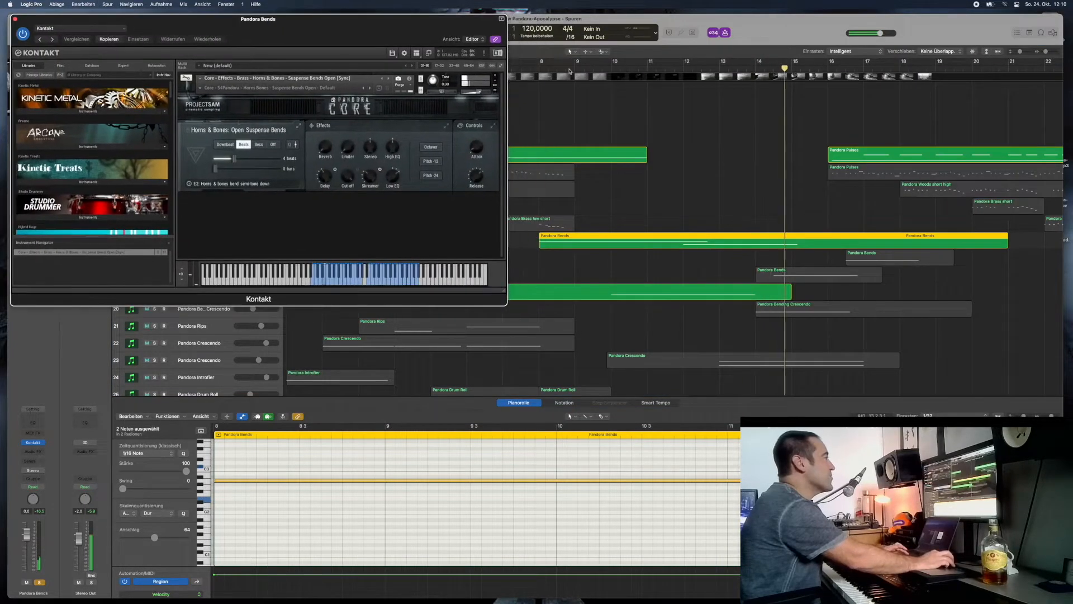
pyautogui.click(638, 77)
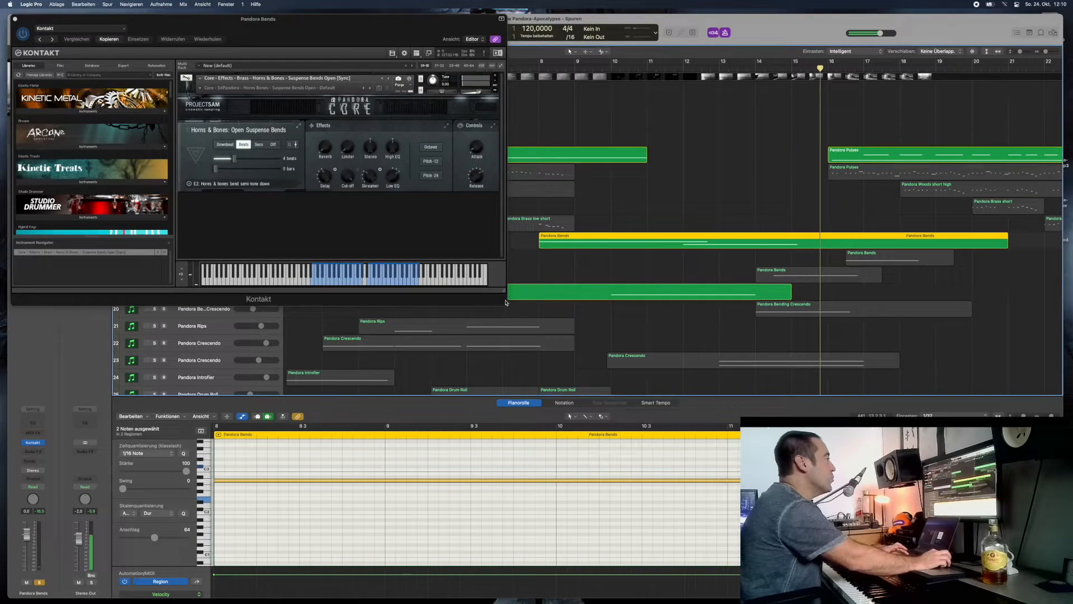
pyautogui.click(338, 45)
pyautogui.moveTo(324, 24); pyautogui.dragTo(635, 378)
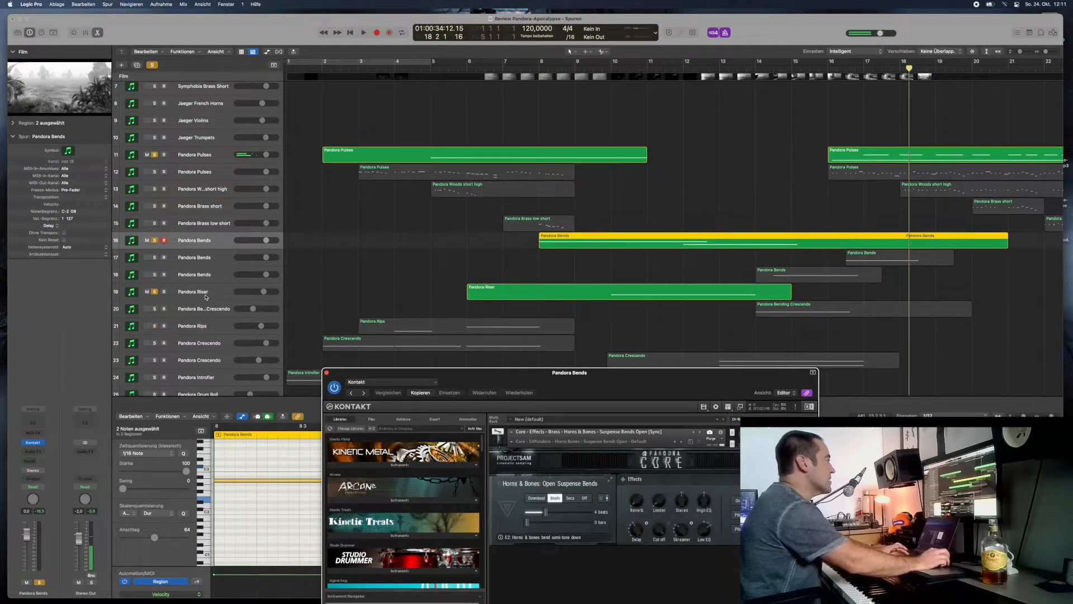
# - Select the Pandora Riser on track 19, then solo the Pandora Bends on tracks 18 and 17 and play from bar 13, beat 4
pyautogui.click(206, 297)
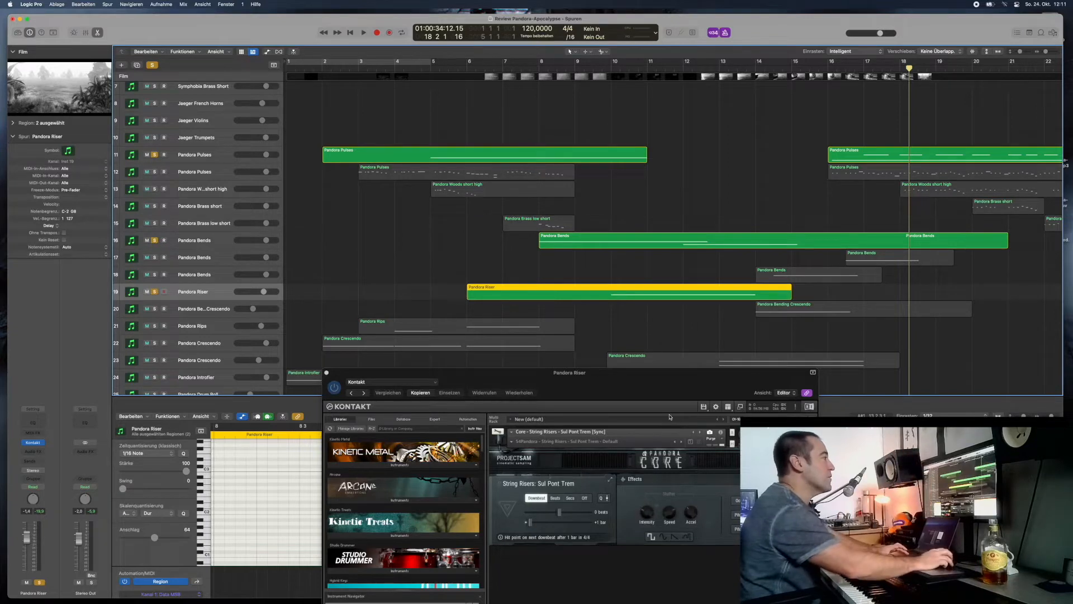
pyautogui.click(154, 274)
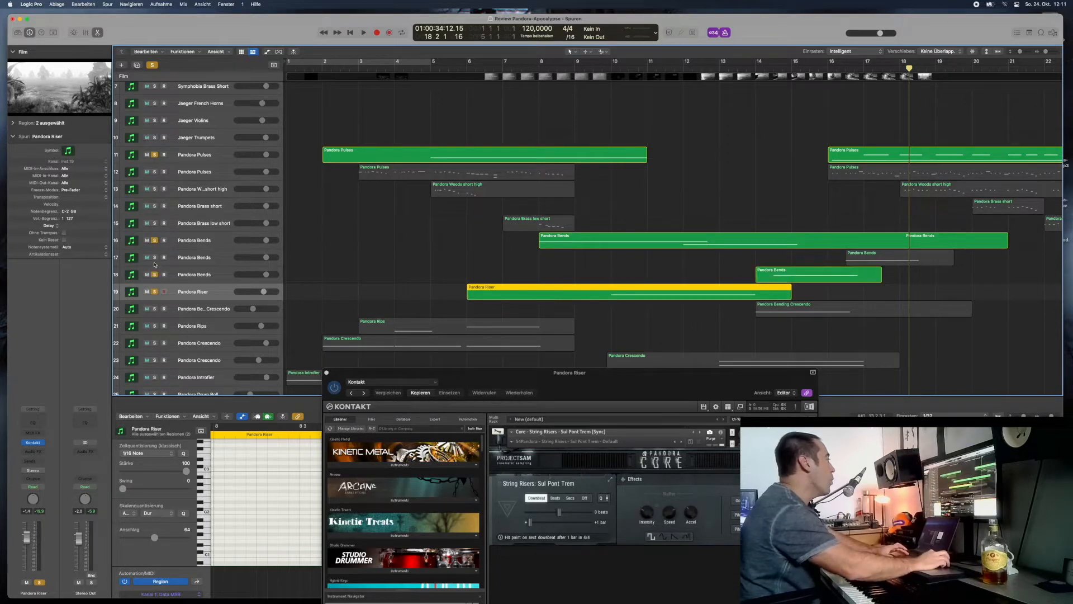
pyautogui.click(155, 257)
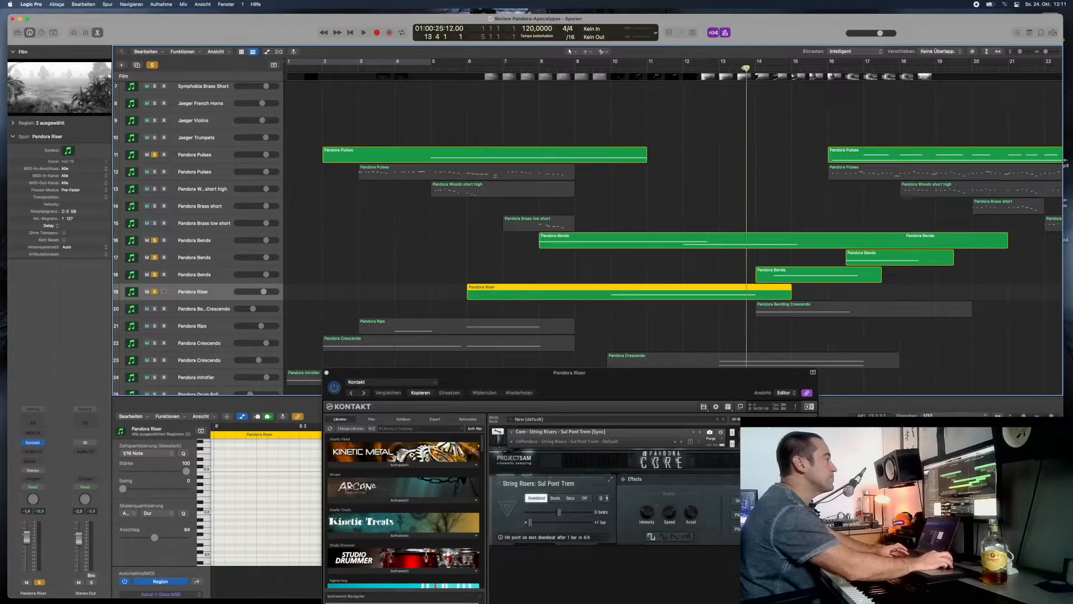
pyautogui.press('space')
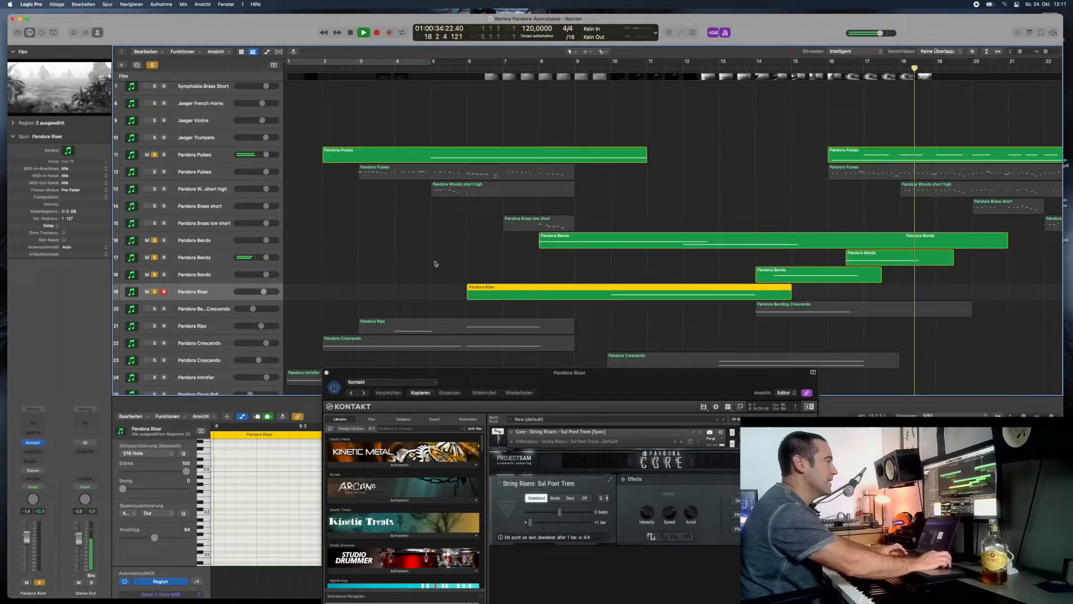
# - During playback, add solos on Pandora Pulses track 12, Woods short high, Brass short and Brass low short, and replay from mid-bar 15
pyautogui.click(155, 172)
pyautogui.click(155, 189)
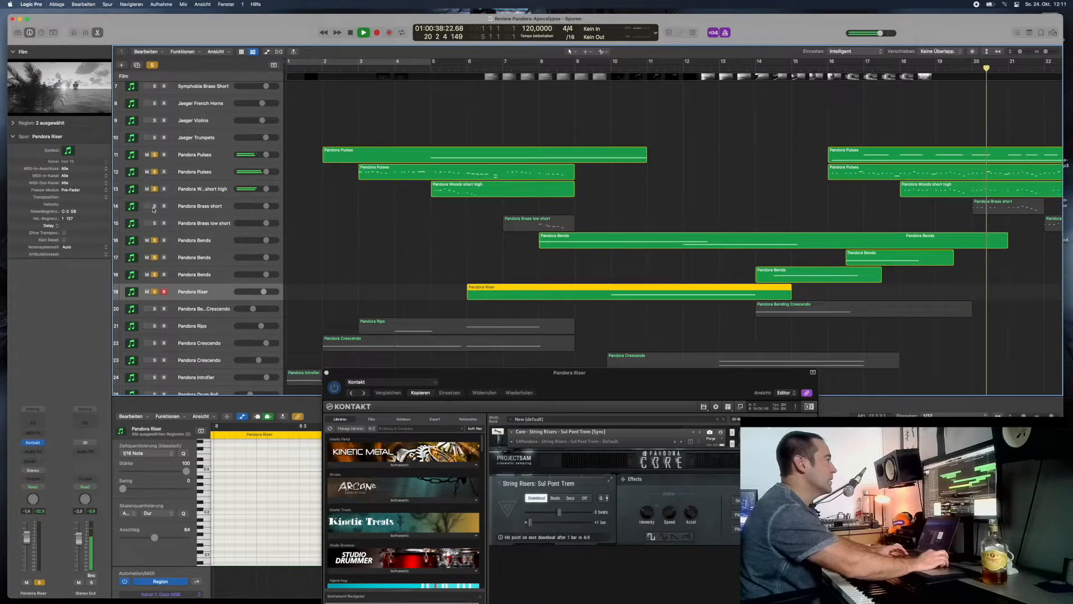
pyautogui.click(154, 206)
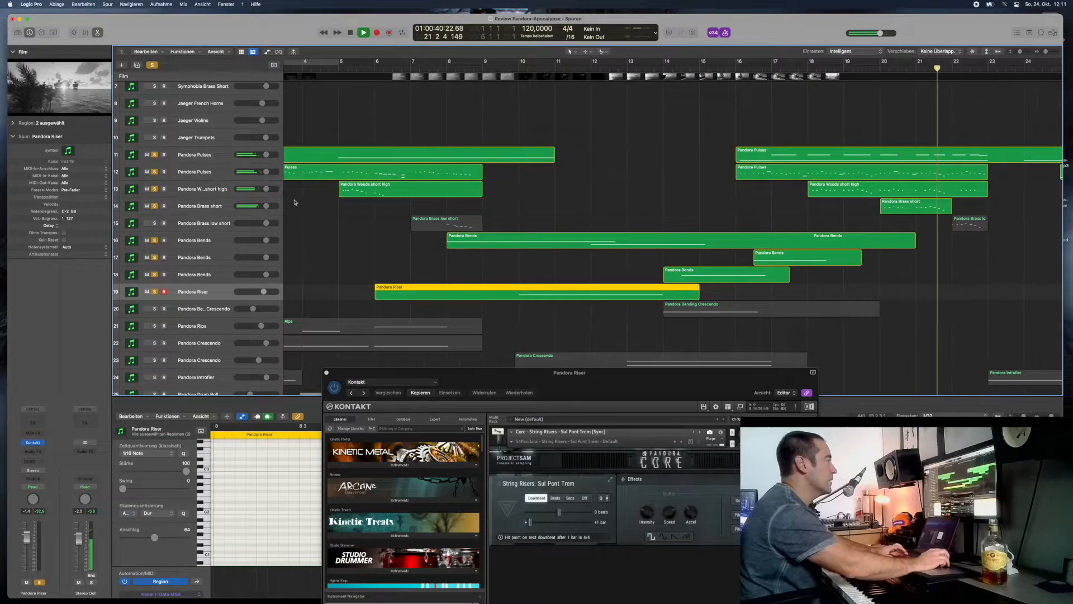
pyautogui.click(155, 224)
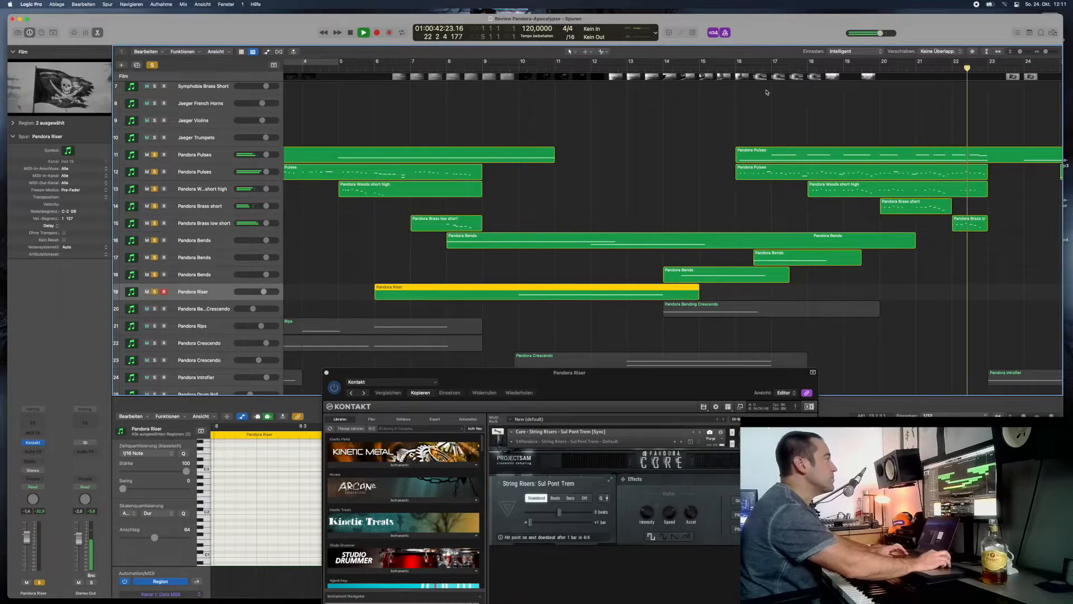
pyautogui.click(719, 68)
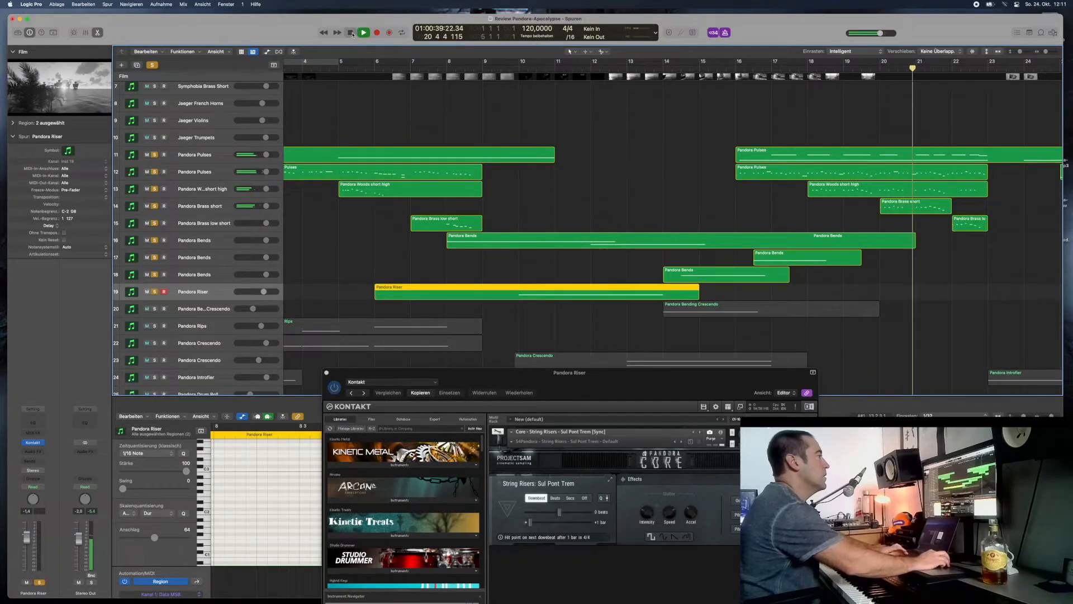
# - Solo only the Pandora Bending Crescendo on track 20 with its instrument shown, and play it from bar 13, beat 4
pyautogui.click(155, 309)
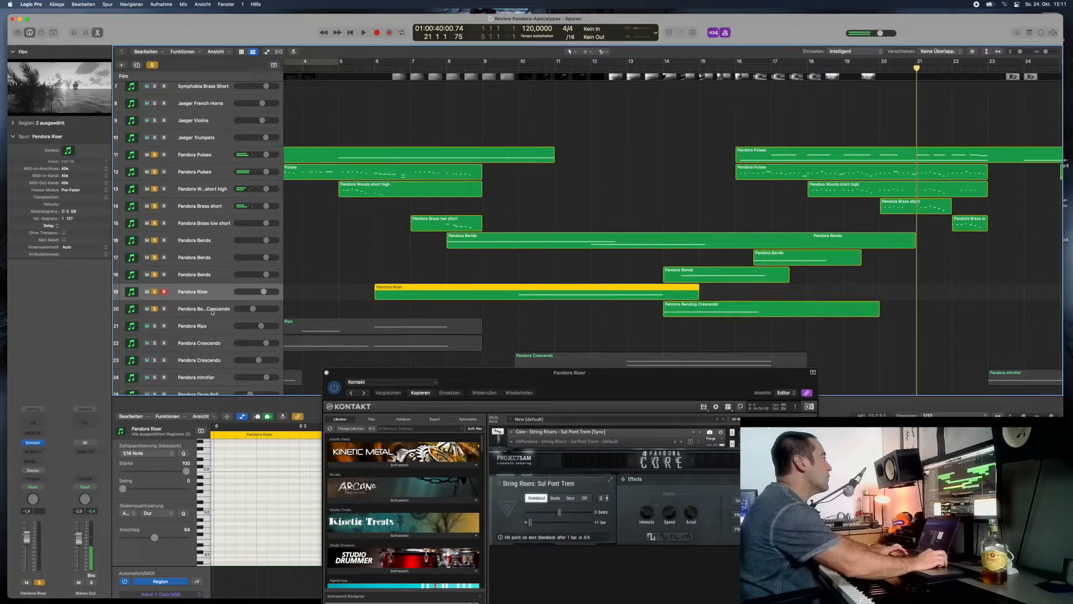
pyautogui.click(333, 307)
pyautogui.moveTo(157, 283); pyautogui.dragTo(154, 154)
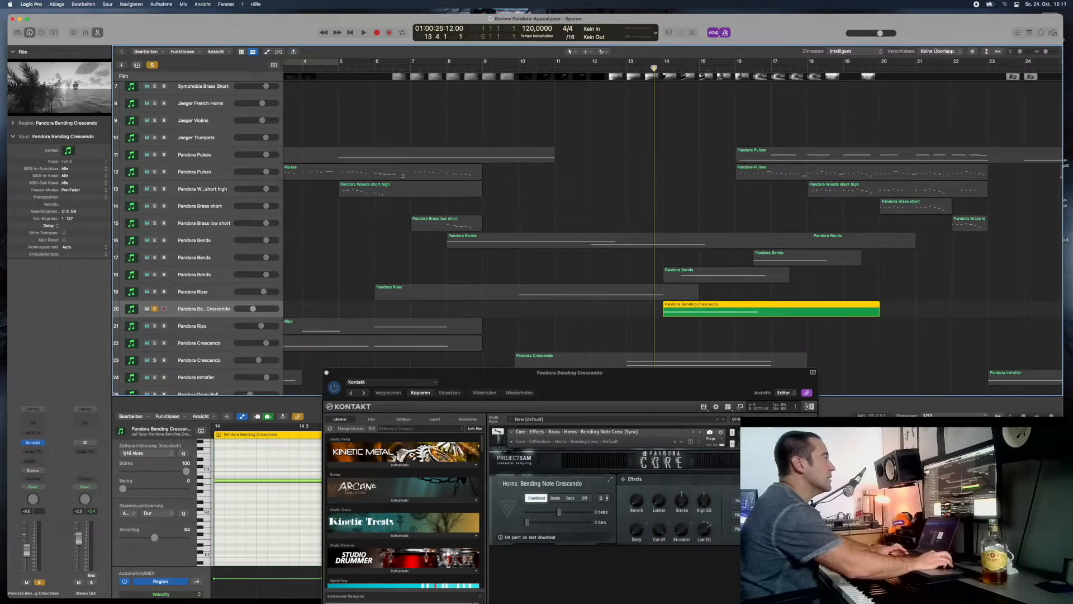
pyautogui.press('space')
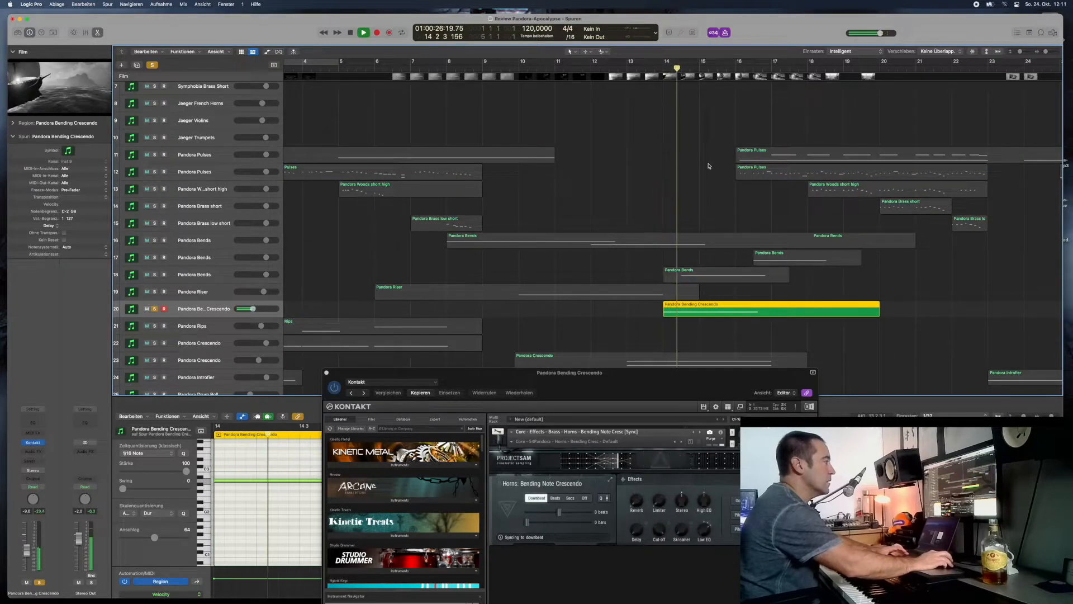
# - Solo the Pandora Crescendo on track 23 and play it with the Bending Crescendo from just before bar 13
pyautogui.scroll(-5, 165, 306)
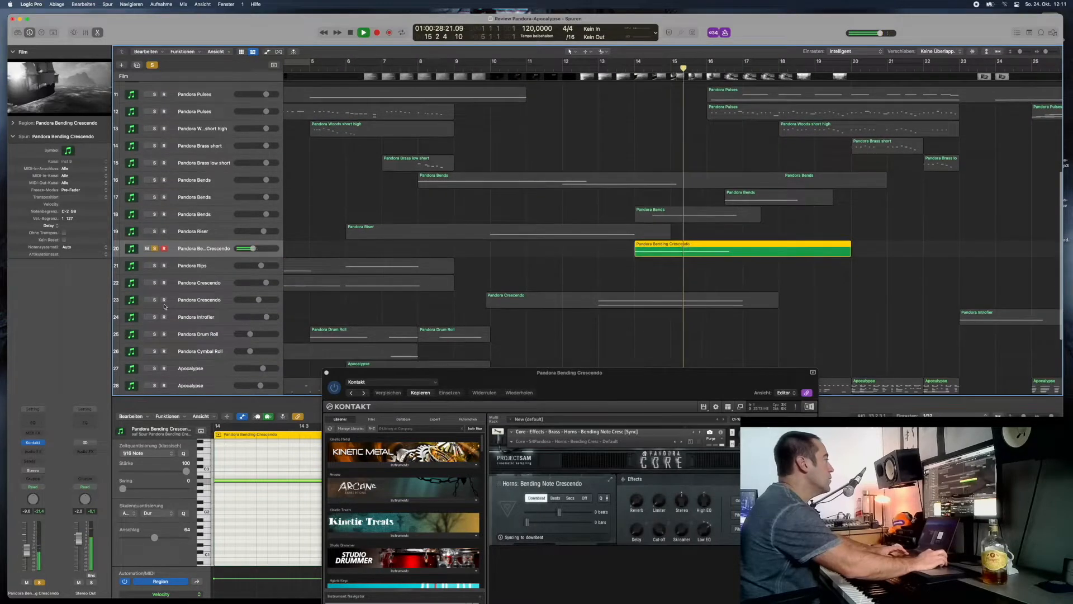
pyautogui.click(154, 300)
pyautogui.click(591, 69)
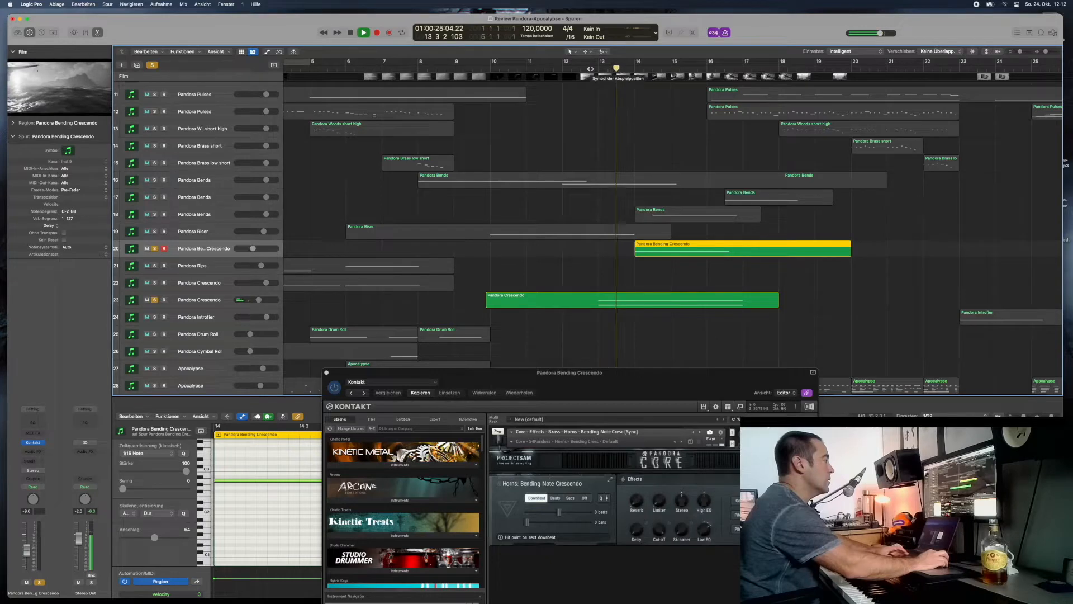
pyautogui.scroll(-2, 664, 212)
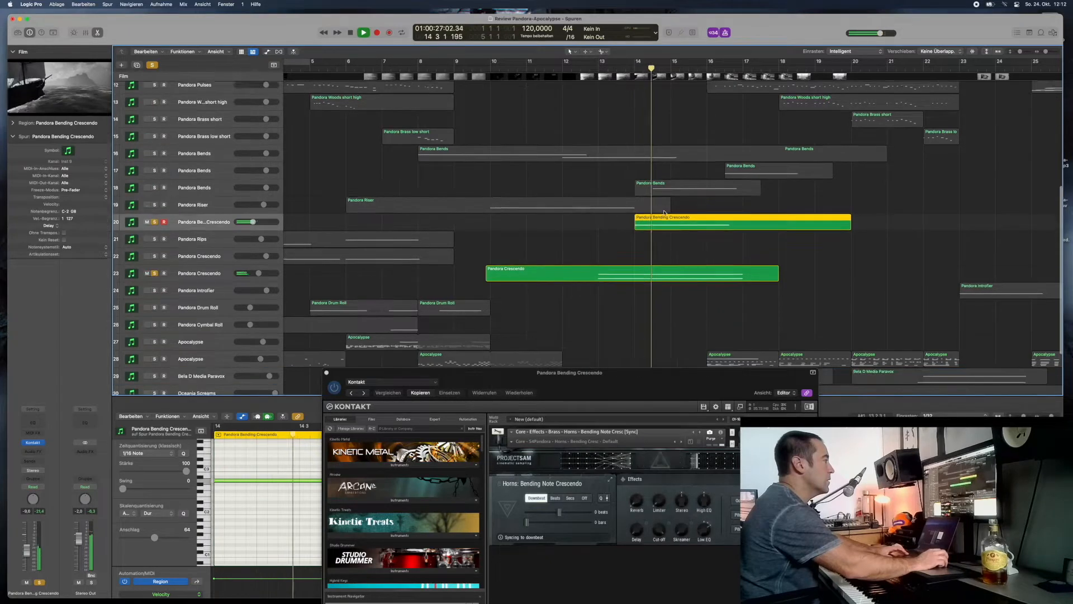
pyautogui.scroll(-3, 664, 213)
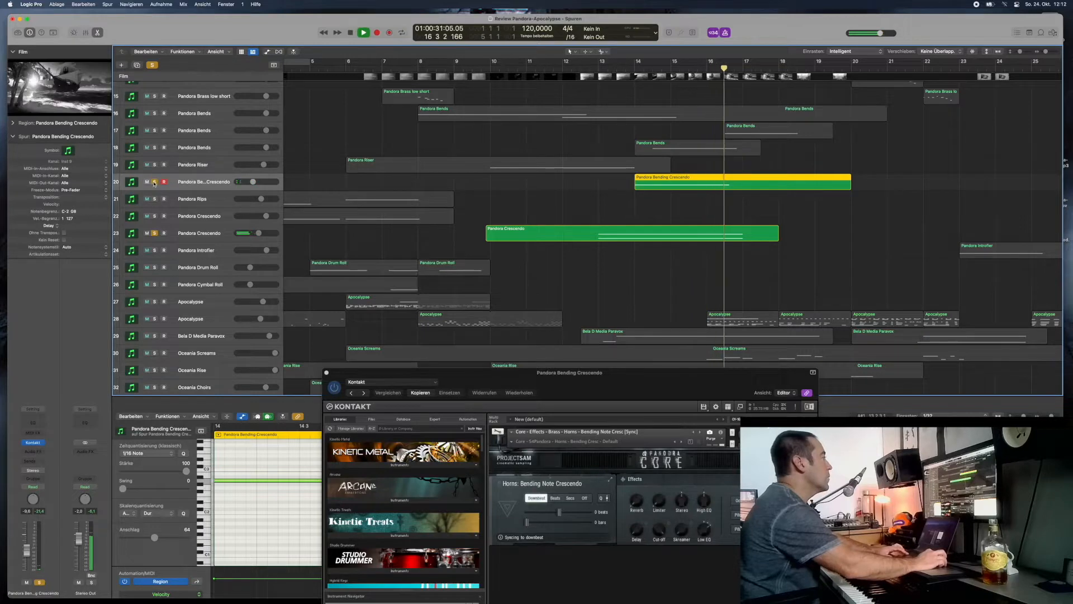
# - Unsolo the Bending Crescendo, play the Pandora Crescendo on track 23 alone with its instrument shown, and stop playback
pyautogui.click(155, 182)
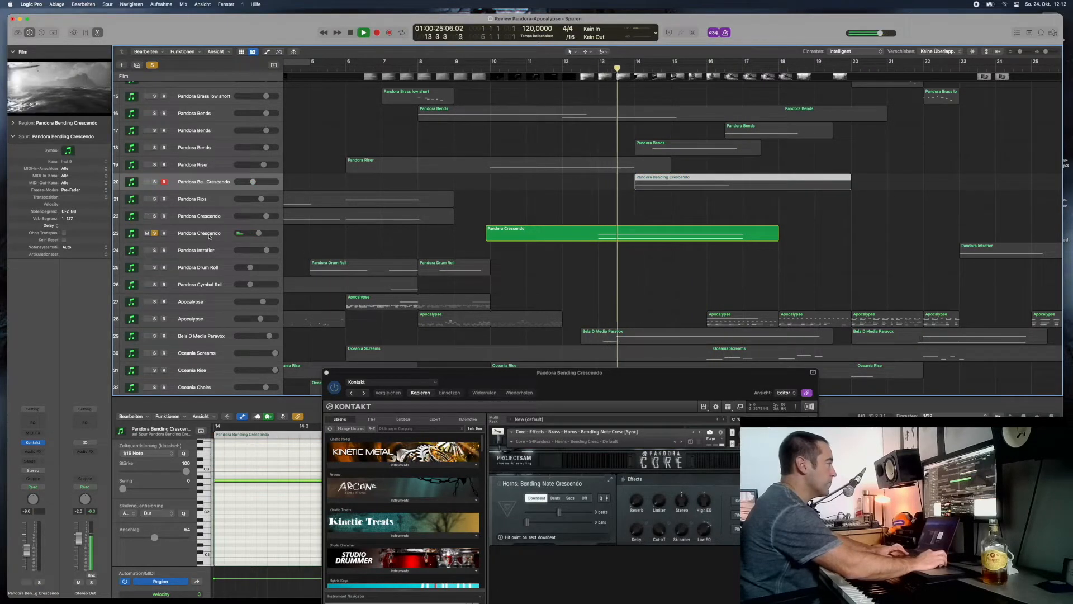
pyautogui.click(210, 235)
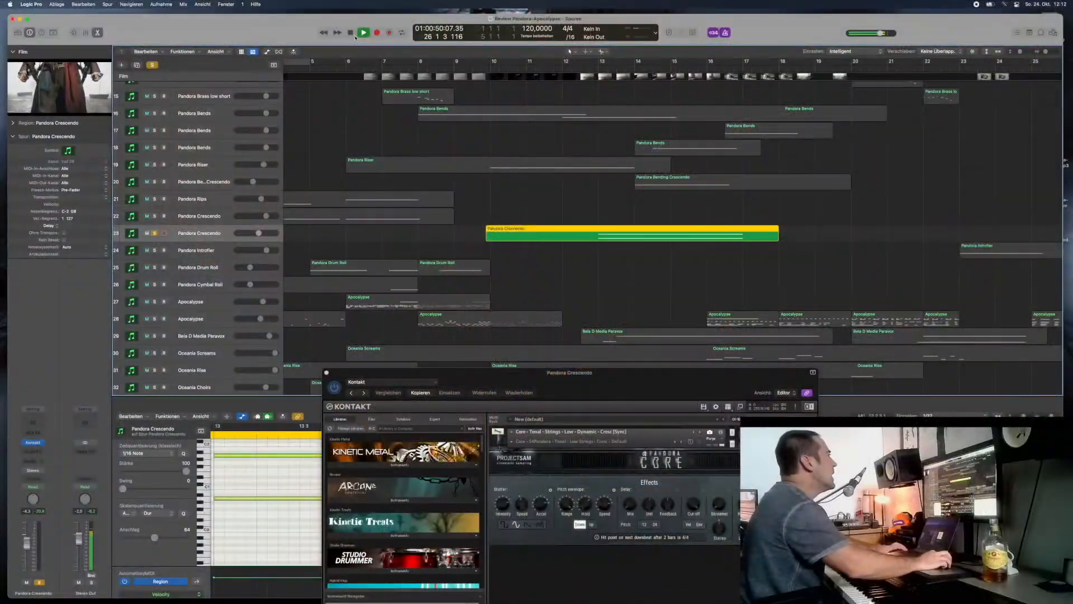
pyautogui.click(351, 33)
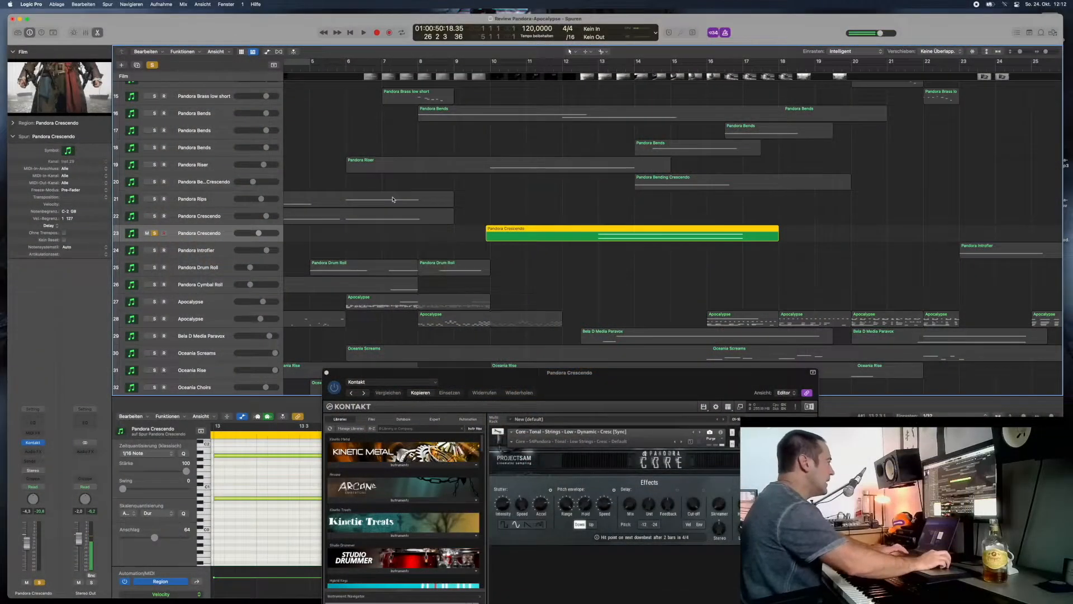
# - Solo the Pandora Introfier on track 24 and play it from shortly before its region at bar 23
pyautogui.scroll(-2, 406, 227)
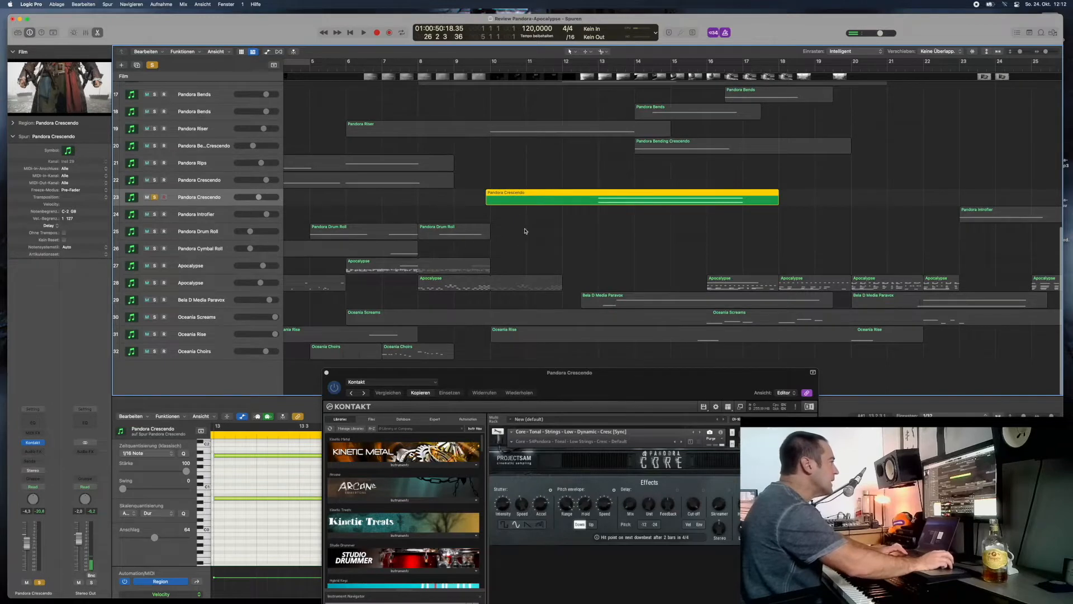
pyautogui.hscroll(10, 587, 234)
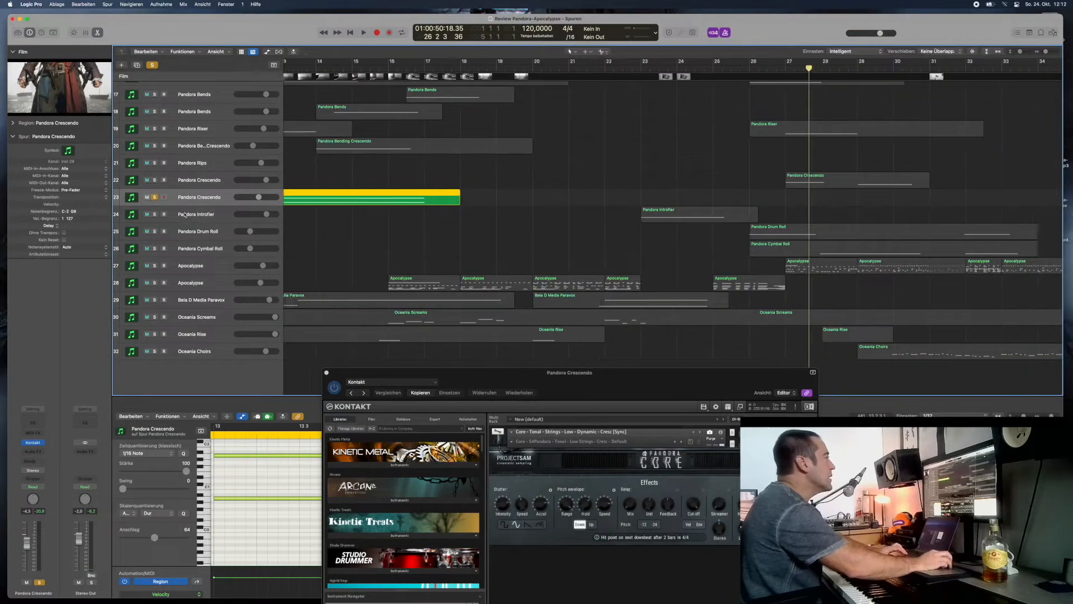
pyautogui.click(155, 215)
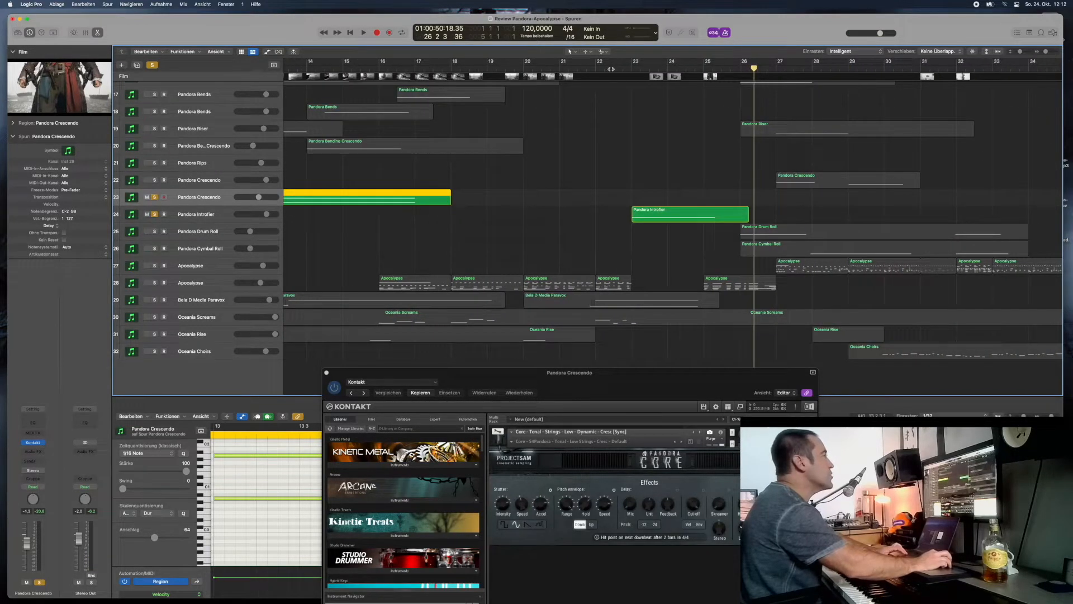
pyautogui.click(597, 69)
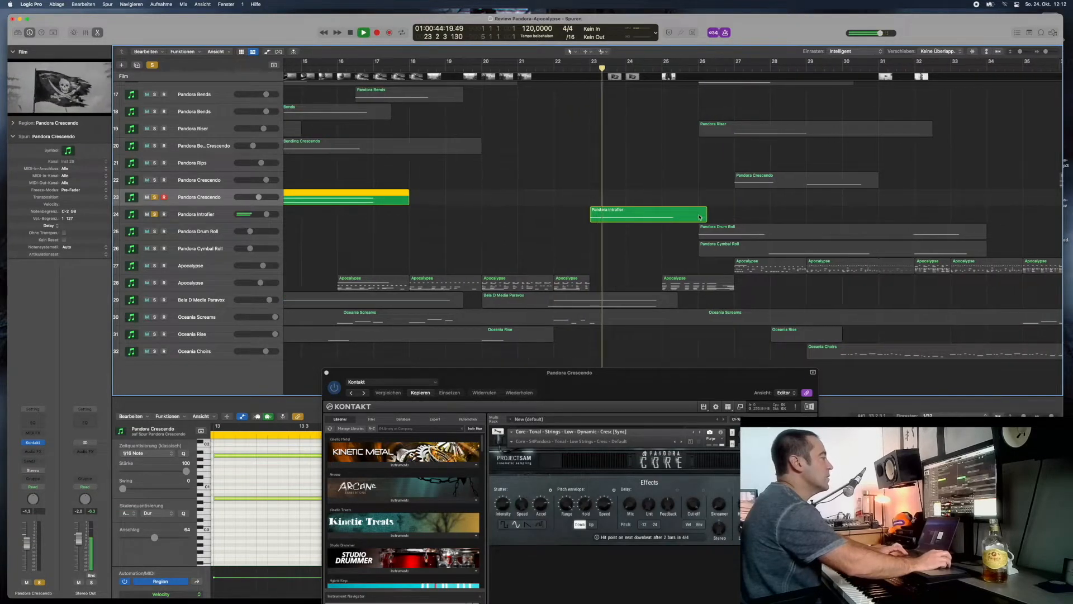
# - Stop playback, solo the Pandora Pulses on tracks 12 and 11, and play them with the Introfier from bar 23, beat 3
pyautogui.scroll(6, 699, 217)
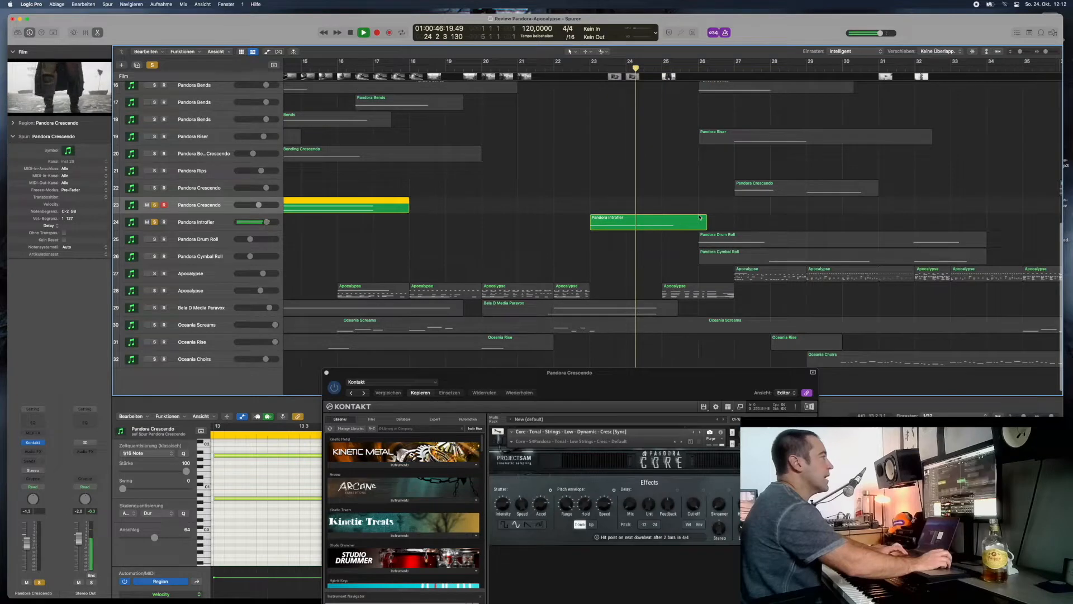
pyautogui.scroll(3, 700, 218)
pyautogui.press('space')
pyautogui.click(155, 217)
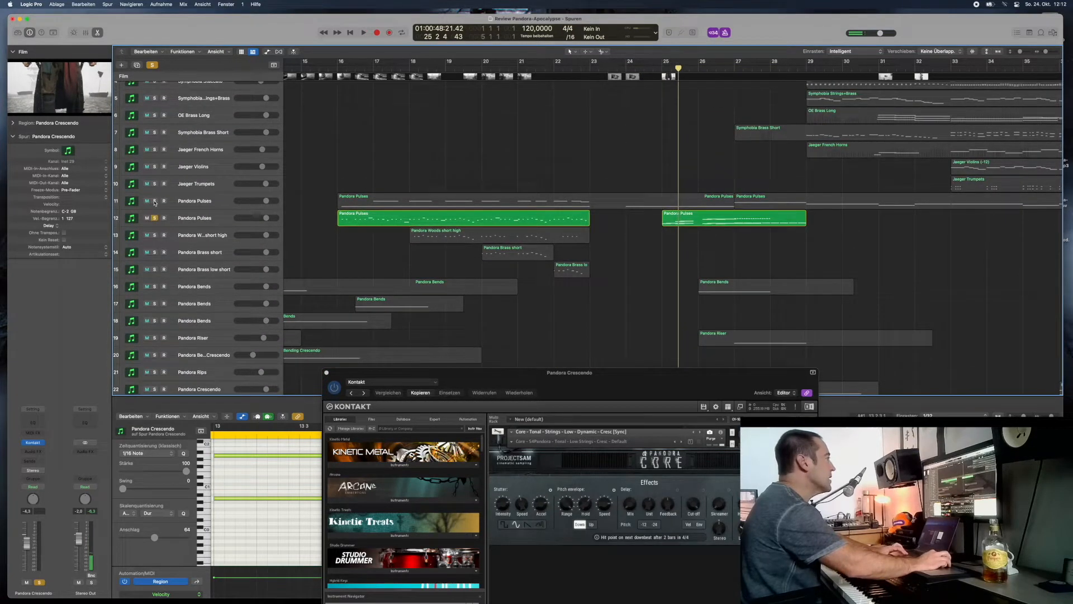
pyautogui.click(155, 201)
pyautogui.click(610, 68)
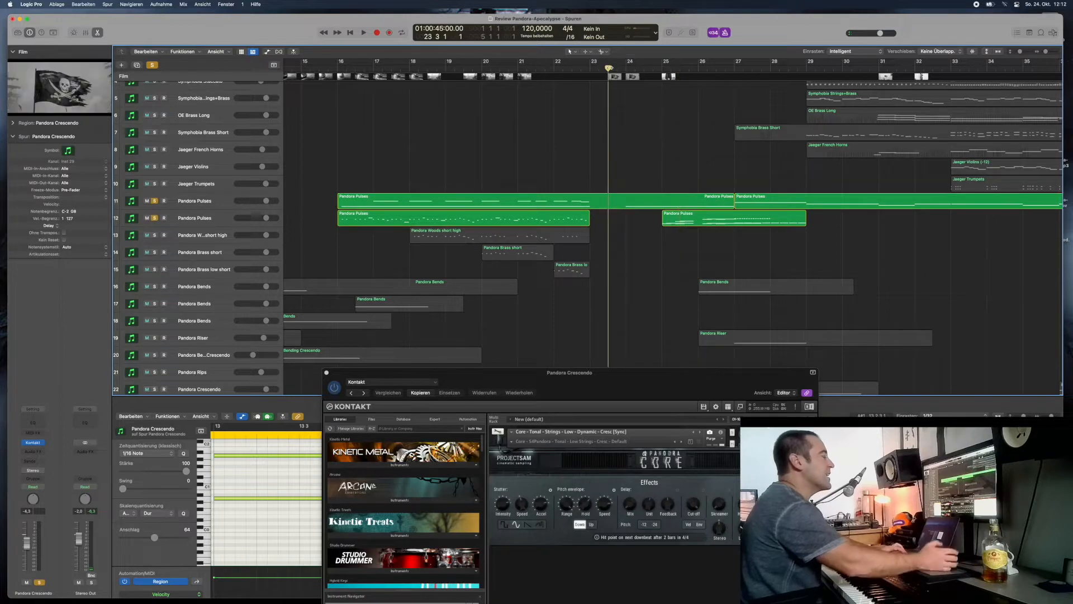
pyautogui.press('space')
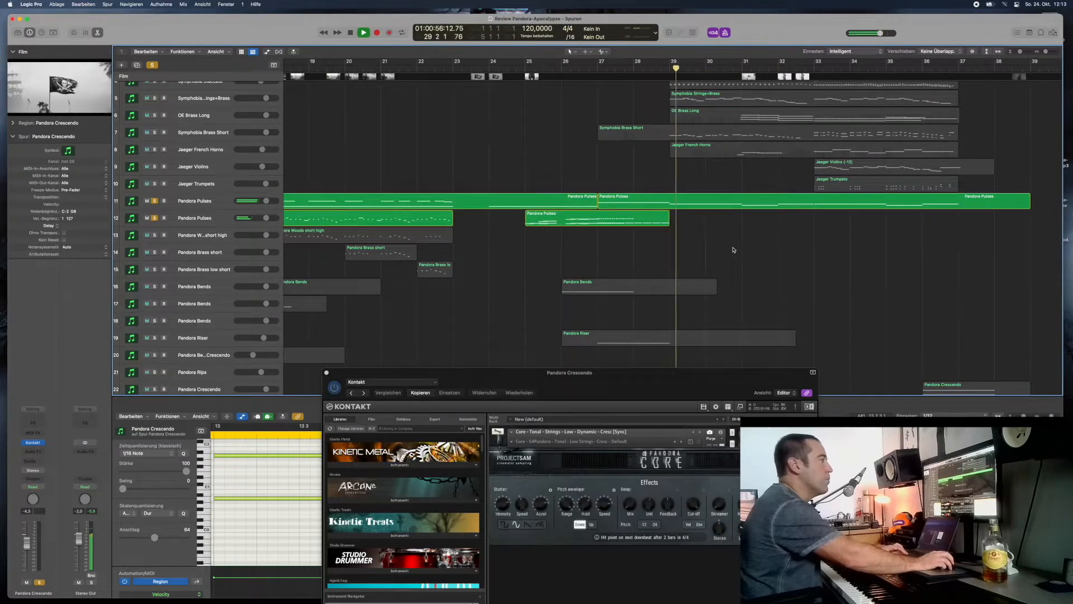
# - Stop playback, solo the Pandora Drum Roll and Cymbal Roll on tracks 25 and 26, and play from bar 27, beat 4
pyautogui.scroll(-10, 734, 250)
pyautogui.scroll(-1, 612, 232)
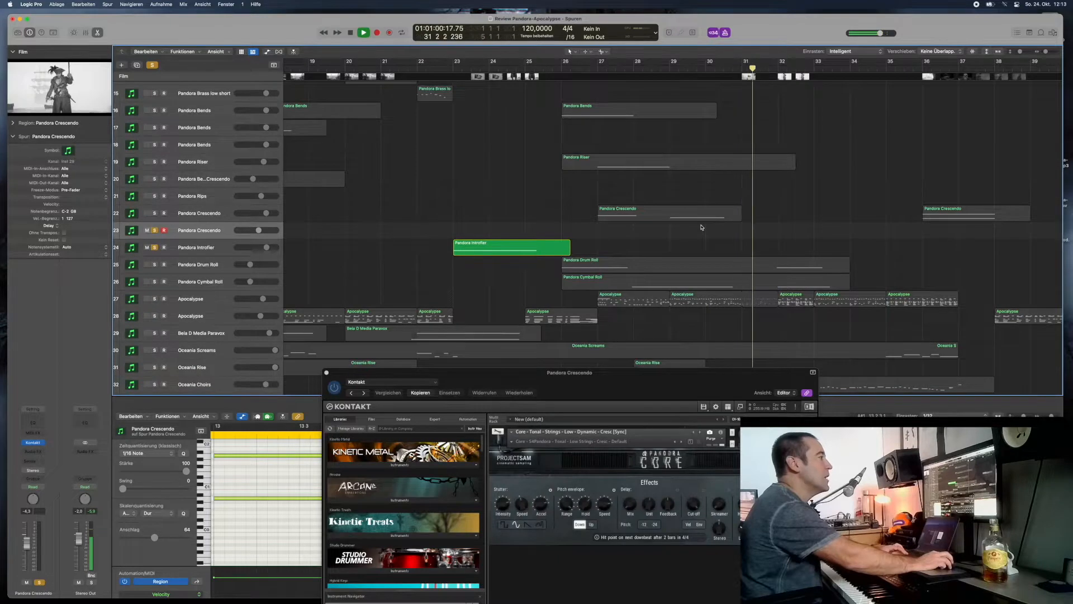
pyautogui.hscroll(5, 702, 227)
pyautogui.press('space')
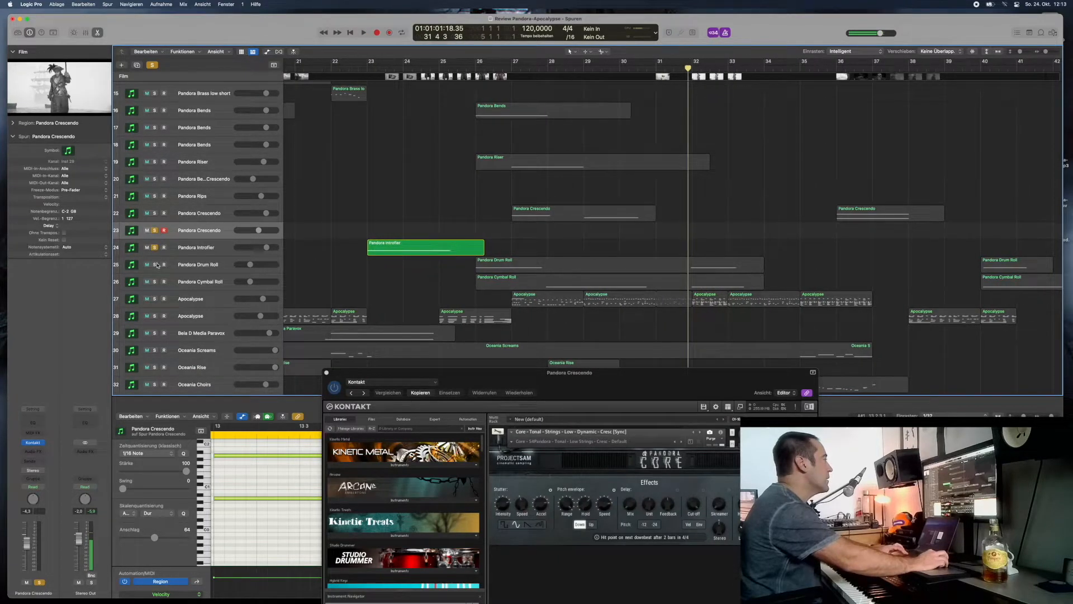
pyautogui.click(155, 265)
pyautogui.click(155, 282)
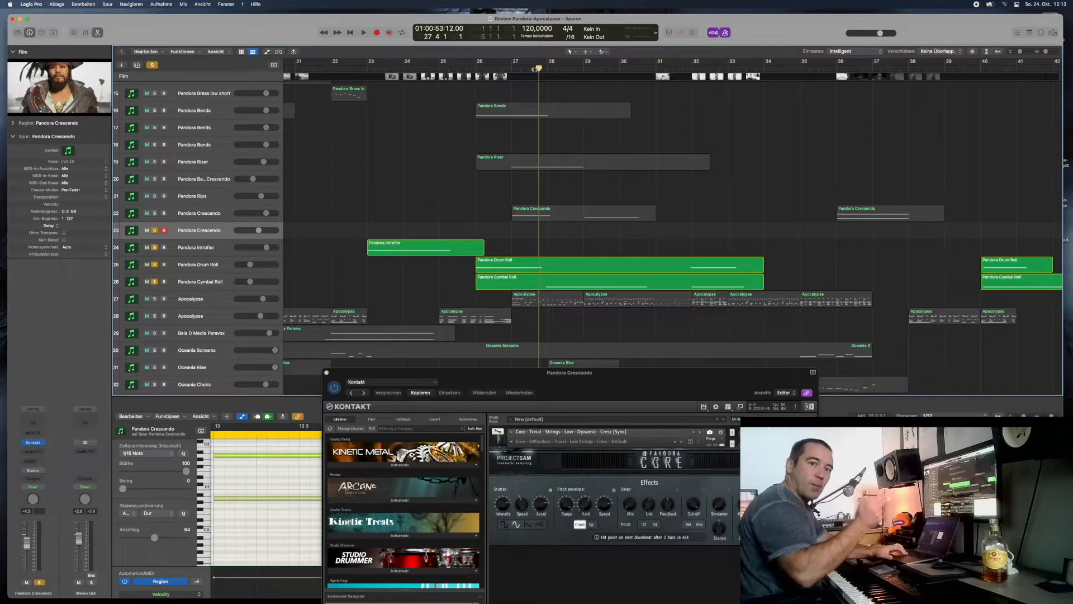
pyautogui.press('space')
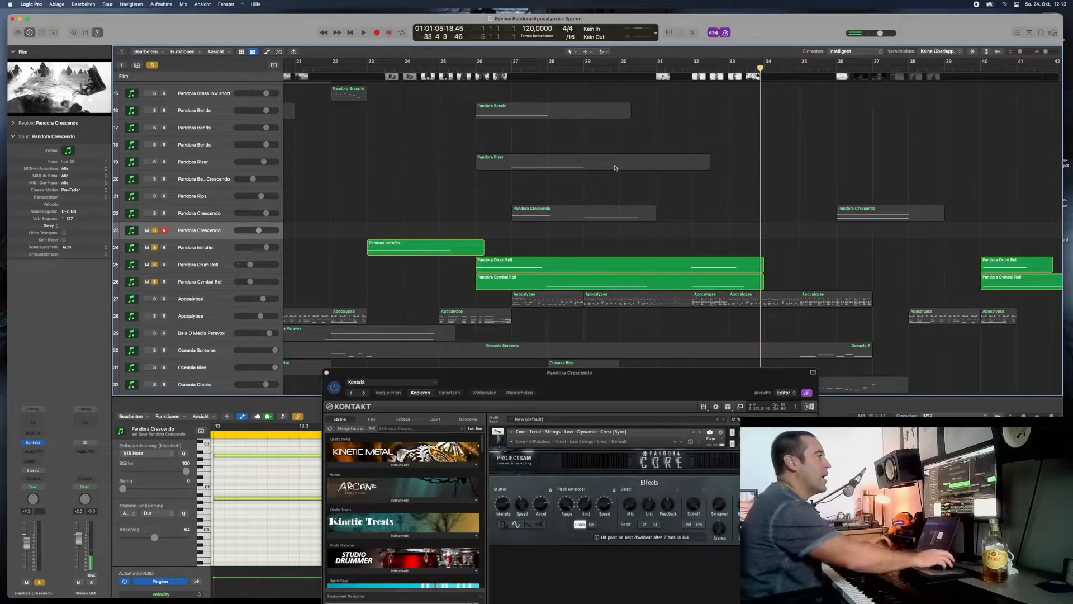
# - Solo the Pandora Crescendo on track 22 and play its later region, starting from bar 35
pyautogui.hscroll(10, 761, 206)
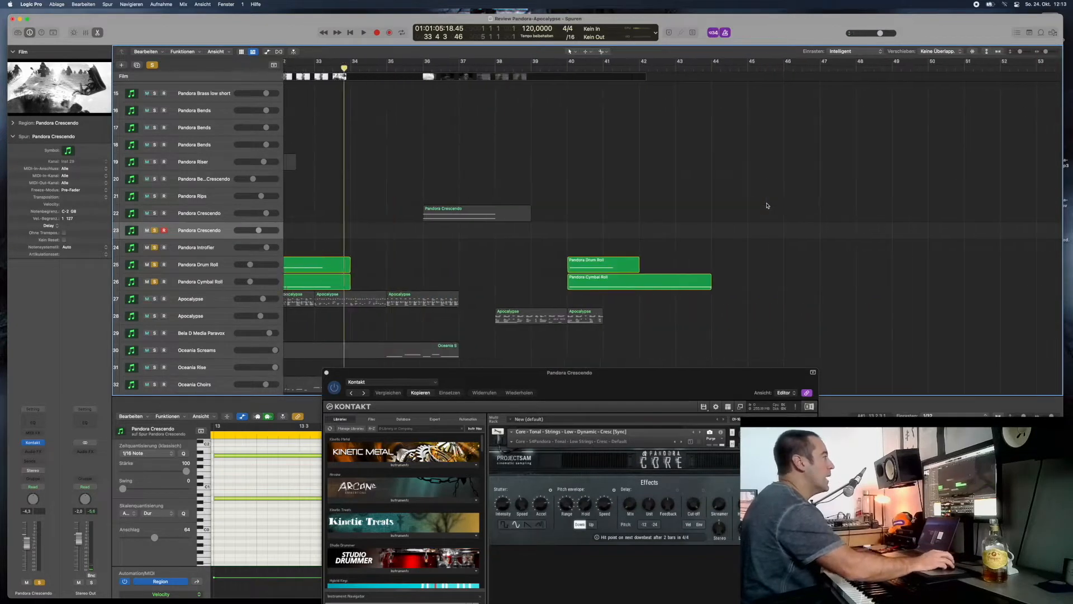
pyautogui.scroll(3, 768, 205)
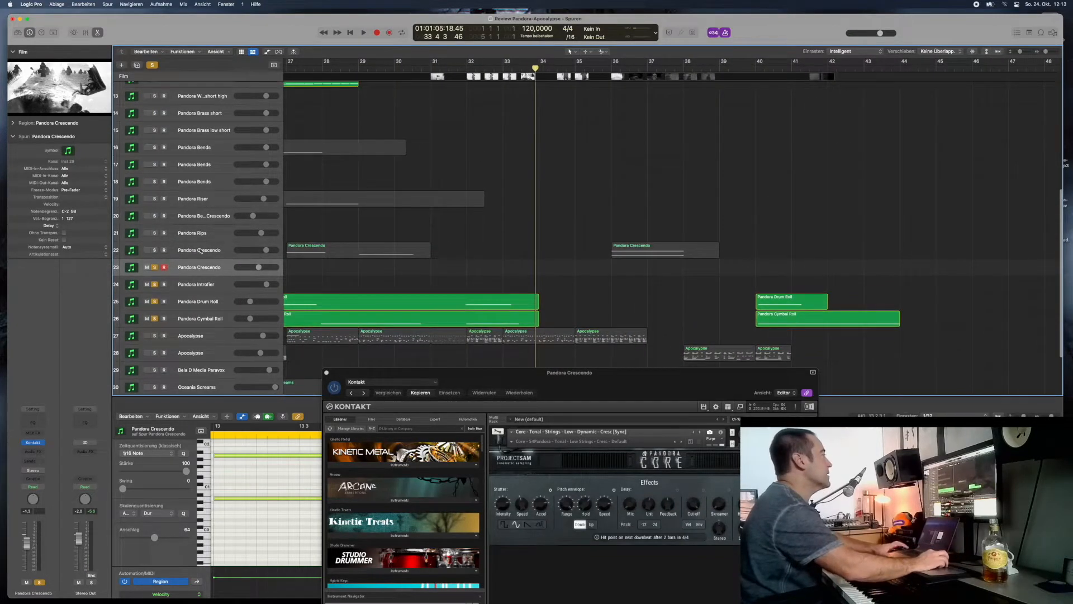
pyautogui.click(155, 251)
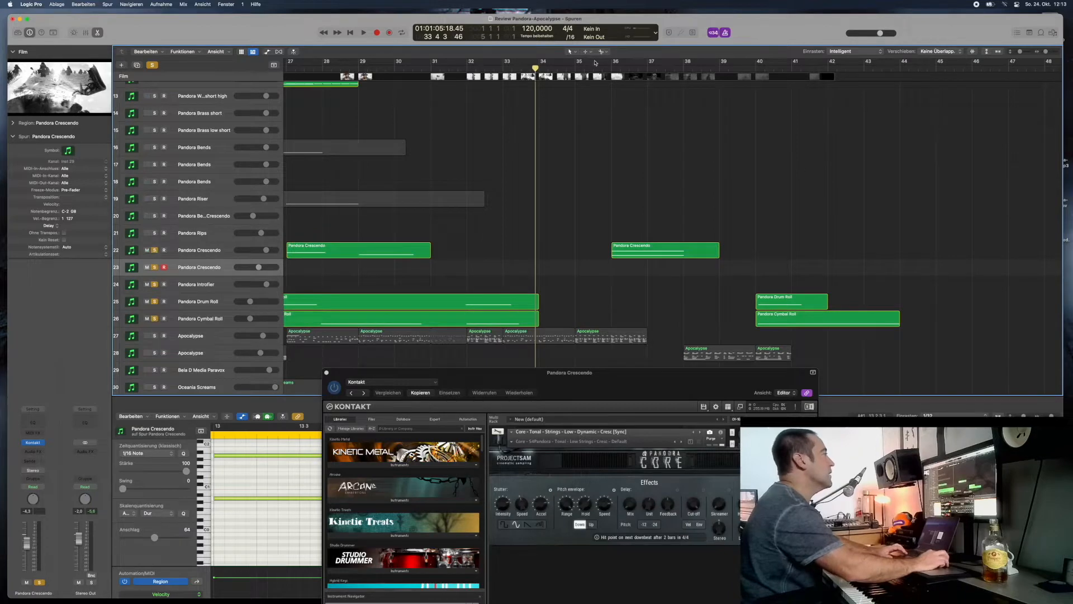
pyautogui.click(591, 67)
pyautogui.press('space')
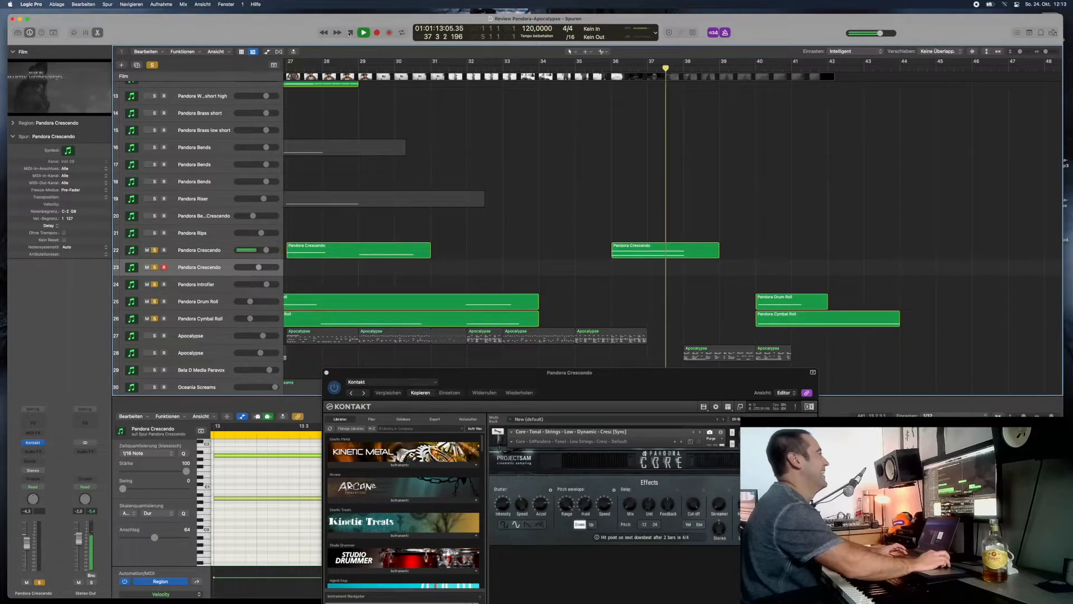
# - Select the Pandora Crescendo on track 22 to show its instrument, and move the Kontakt window up over the arrangement
pyautogui.click(209, 257)
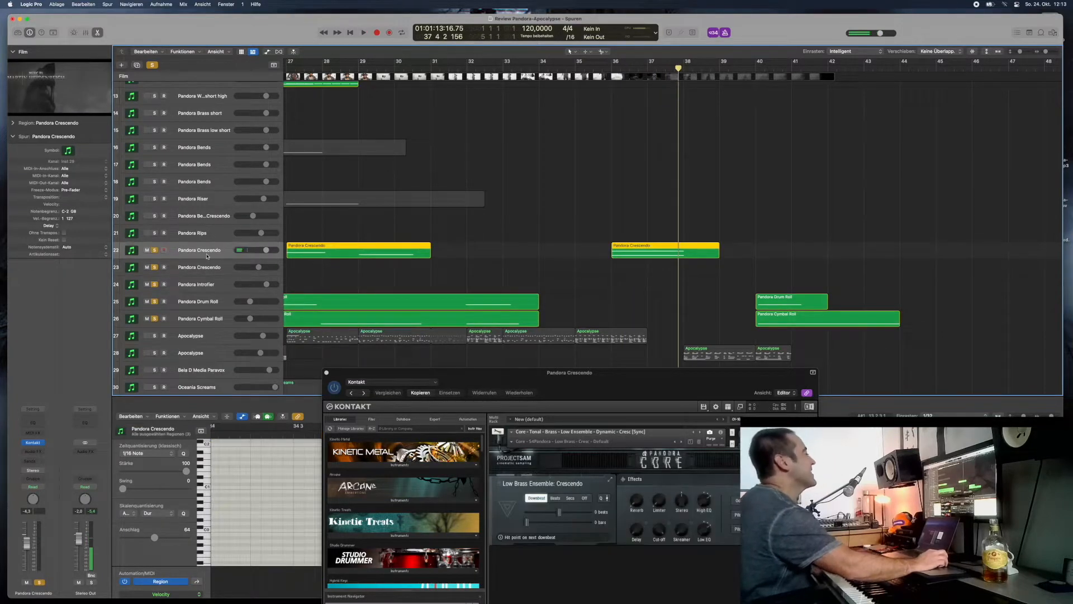
pyautogui.moveTo(586, 389); pyautogui.dragTo(854, 100)
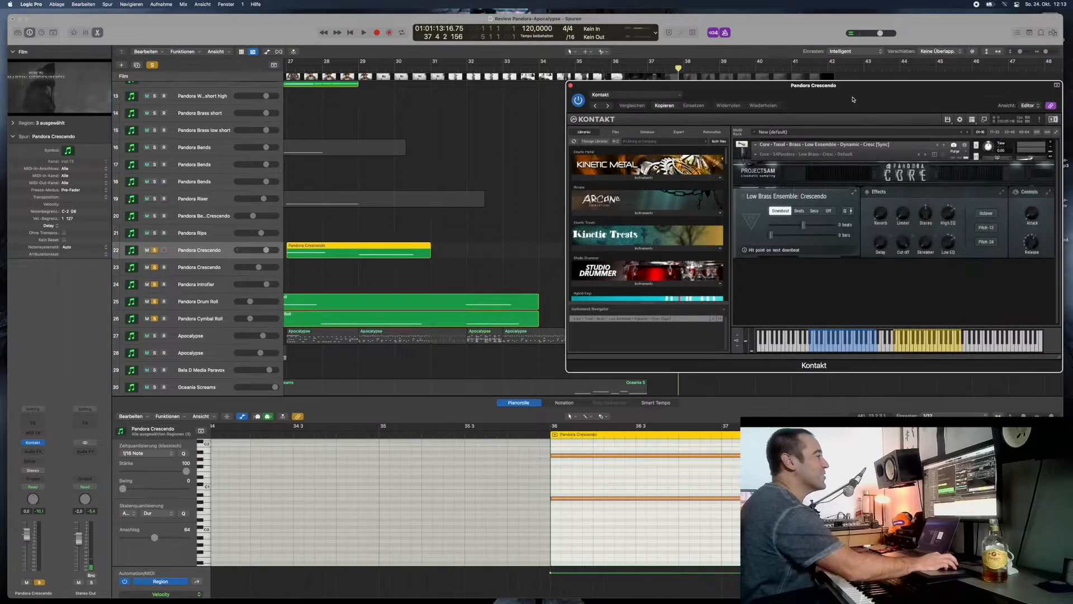
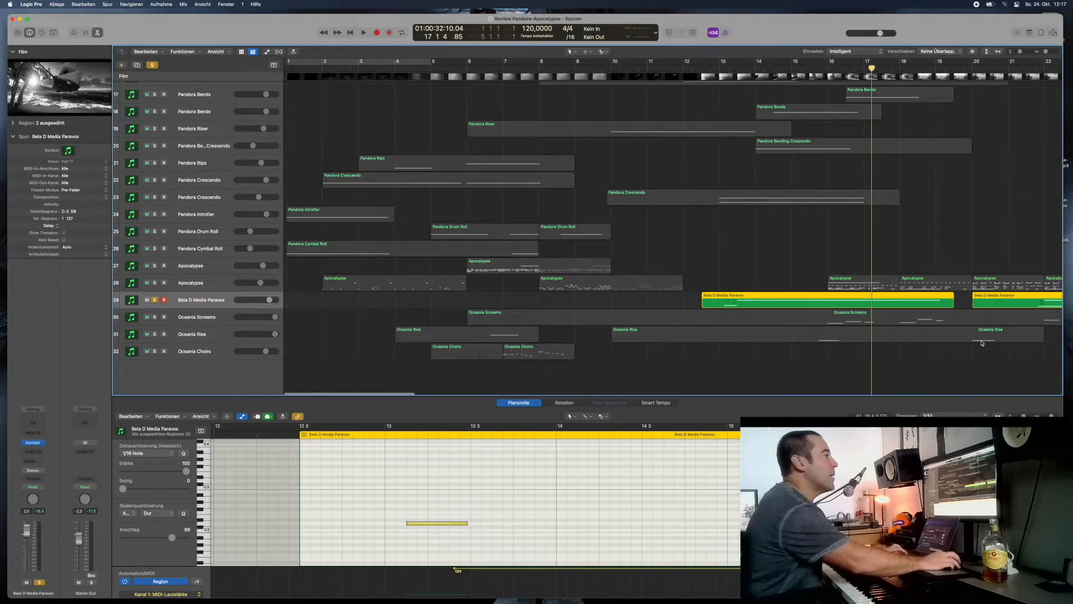
# - Play the soloed Bela D Media Paravox on track 29 from bar 21, beat 3
pyautogui.hscroll(10, 941, 322)
pyautogui.hscroll(2, 941, 322)
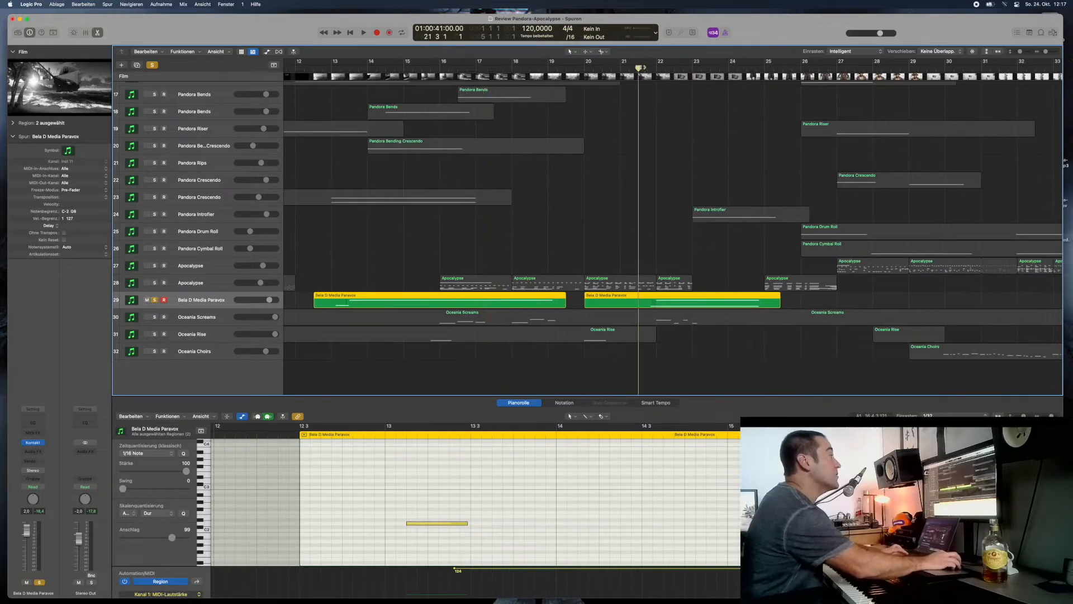
pyautogui.click(643, 67)
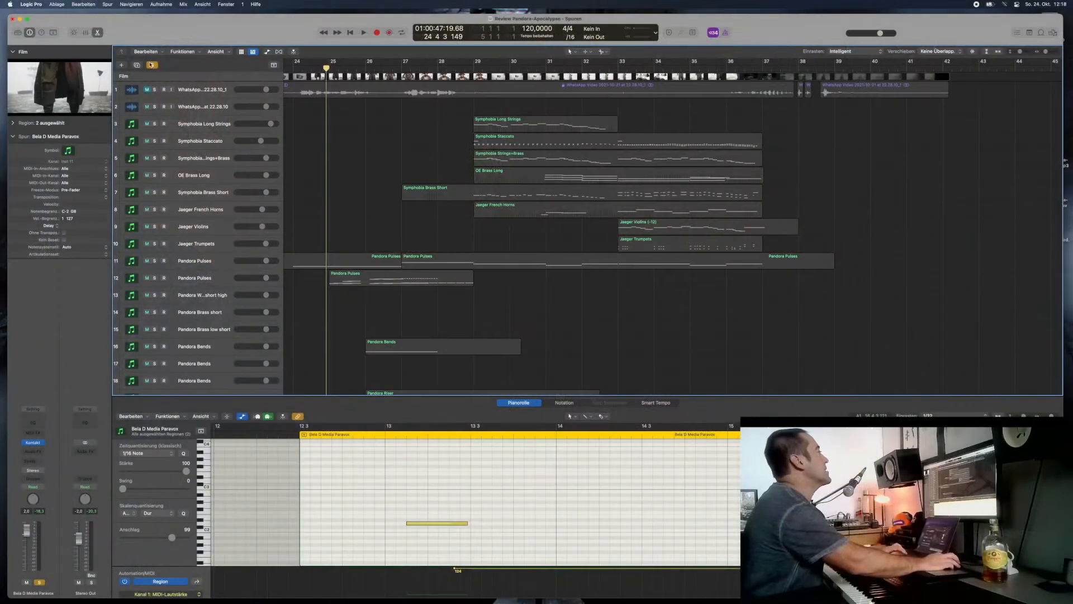
# - Clear the existing solos, solo only the Symphobia Staccato on track 4, and play it from bar 29
pyautogui.click(151, 65)
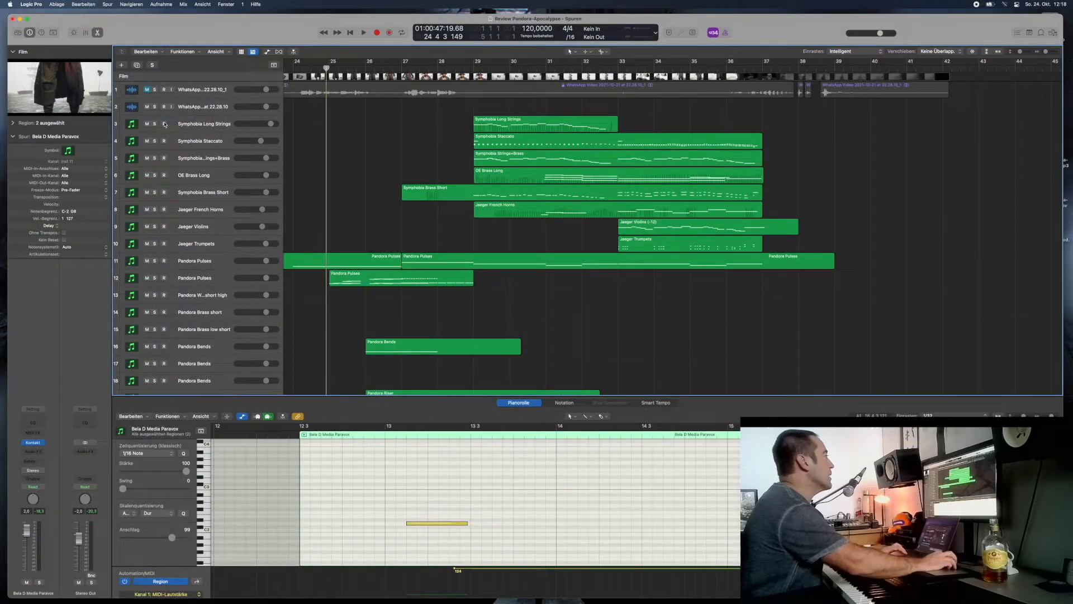
pyautogui.click(154, 123)
pyautogui.click(155, 141)
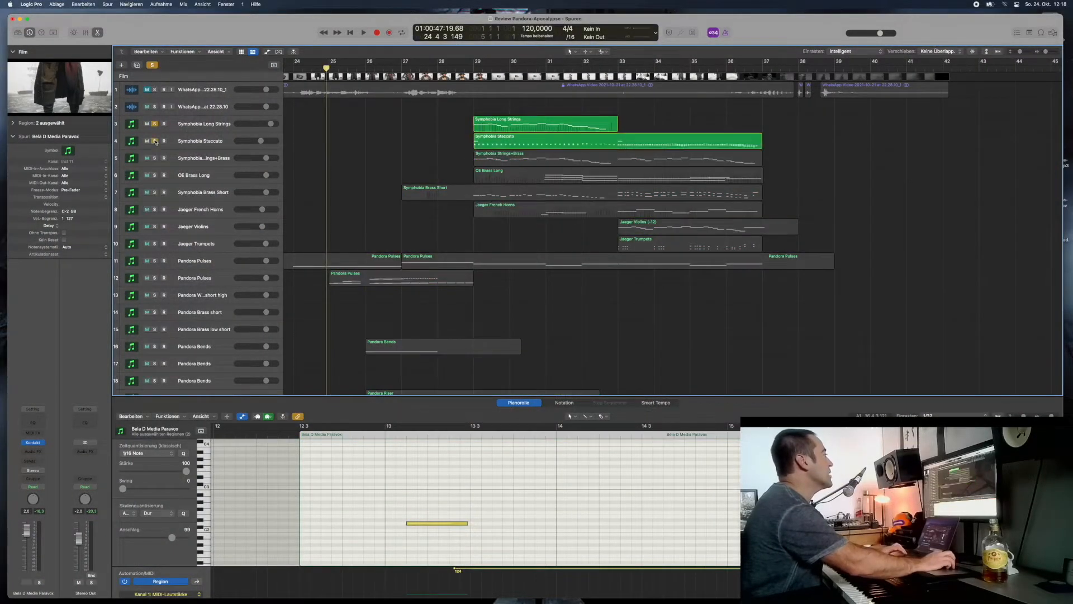
pyautogui.click(155, 124)
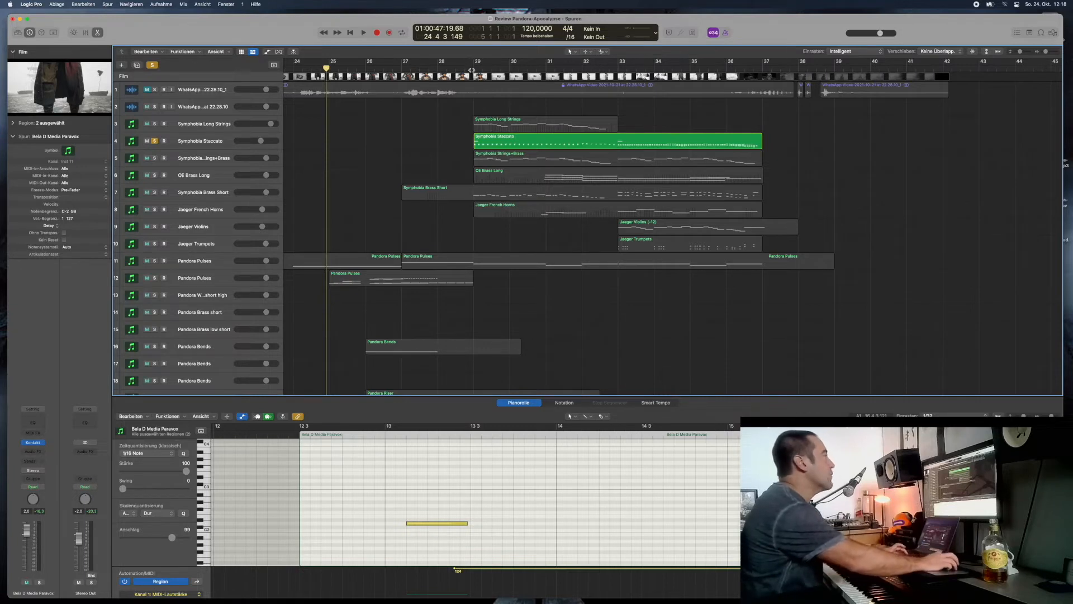
pyautogui.click(473, 68)
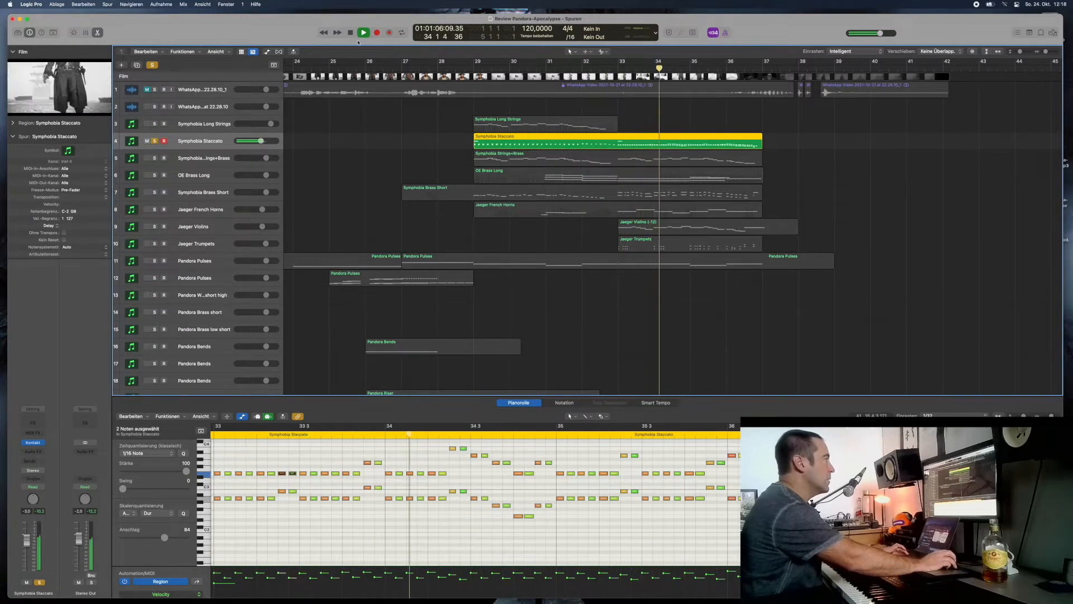
pyautogui.press('space')
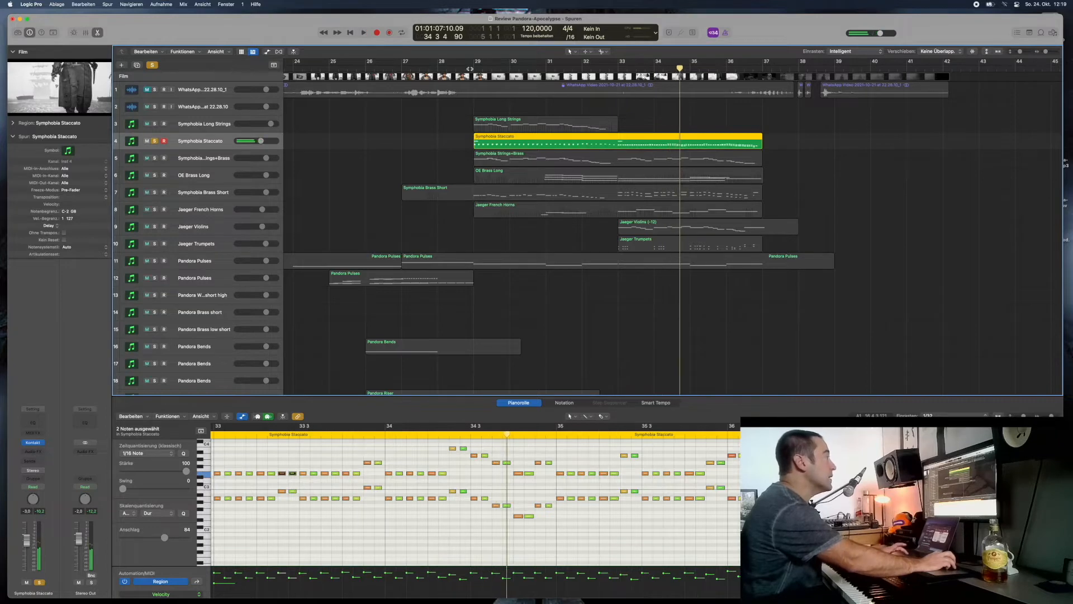
# - Return the playhead to bar 29 and enlarge the piano roll to show the opening notes of the Symphobia Staccato region
pyautogui.click(469, 68)
pyautogui.hscroll(-10, 449, 480)
pyautogui.scroll(5, 444, 482)
pyautogui.hscroll(-2, 441, 486)
pyautogui.moveTo(338, 396); pyautogui.dragTo(339, 281)
pyautogui.hscroll(-10, 421, 455)
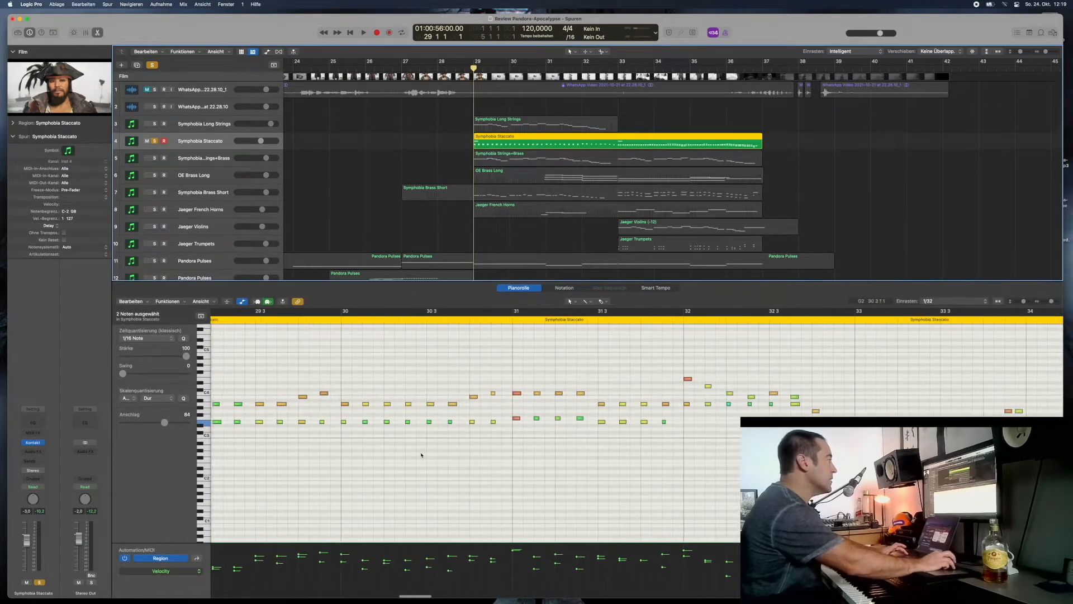
pyautogui.hscroll(-15, 421, 455)
pyautogui.scroll(-10, 421, 454)
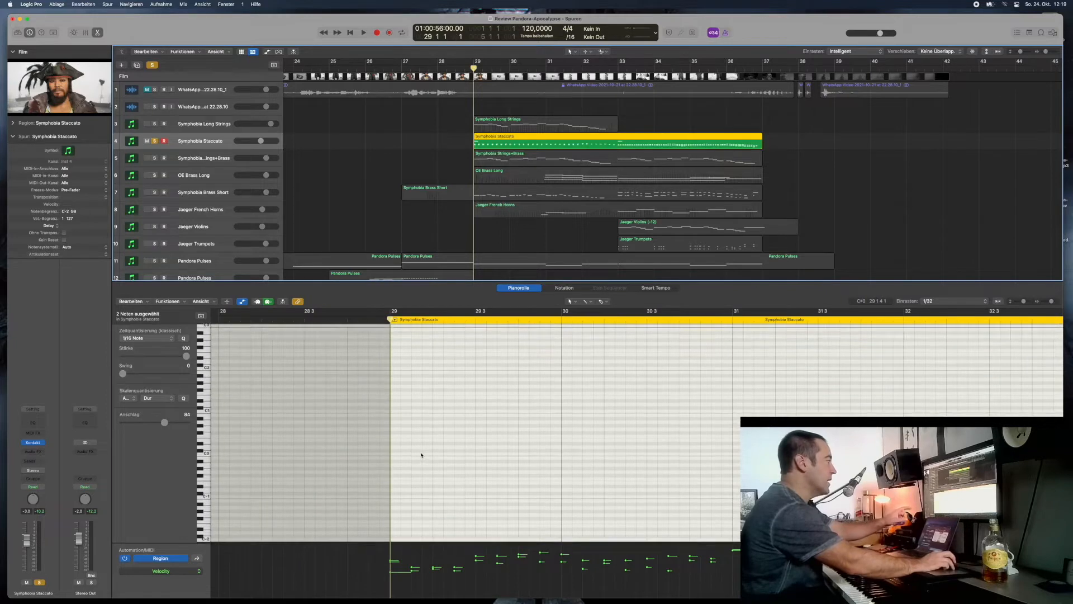
pyautogui.scroll(20, 421, 454)
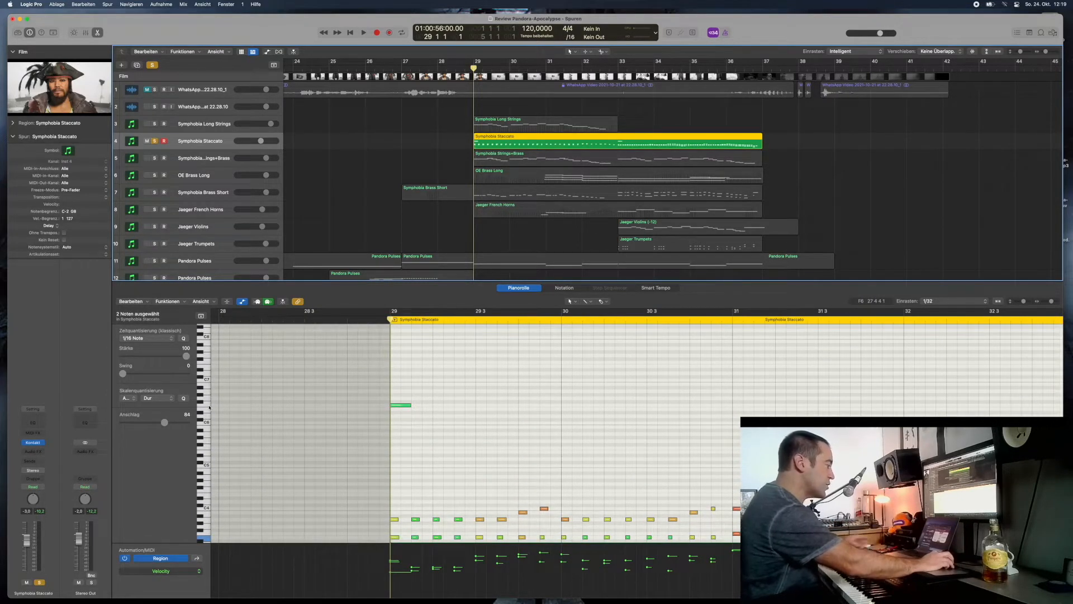
# - Play the opening of the Symphobia Staccato from bar 29, and show its Kontakt instrument over the upper part of the arrangement
pyautogui.click(373, 321)
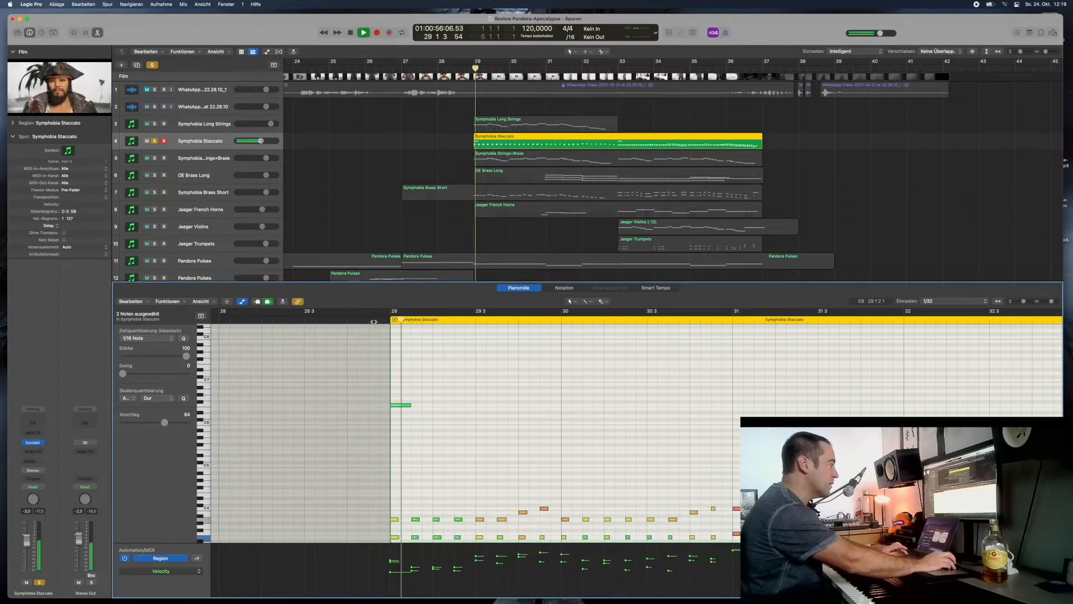
pyautogui.press('space')
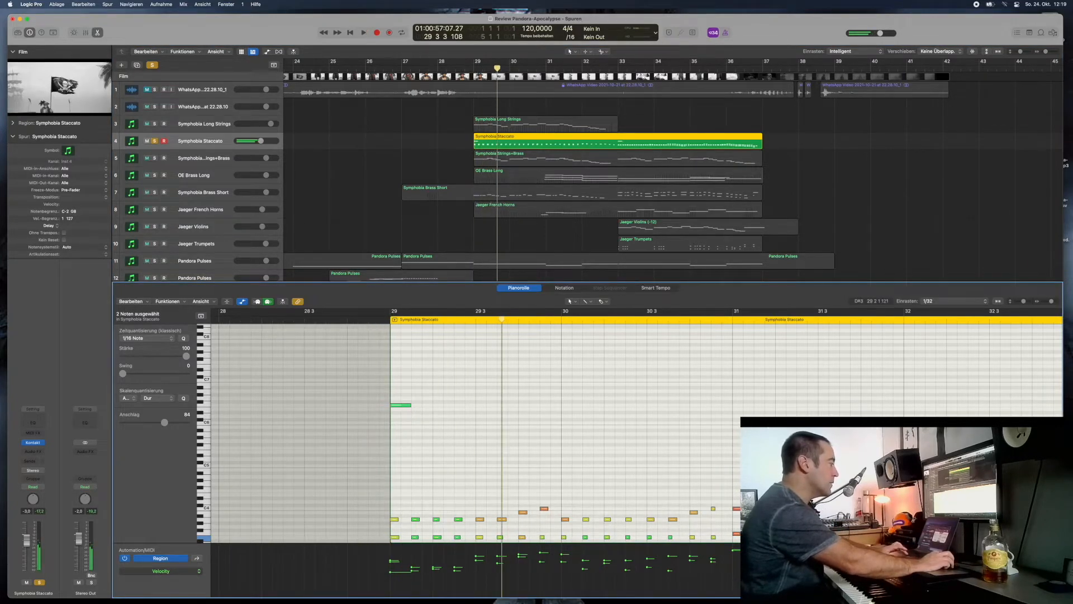
pyautogui.press('v')
pyautogui.moveTo(810, 257); pyautogui.dragTo(909, 44)
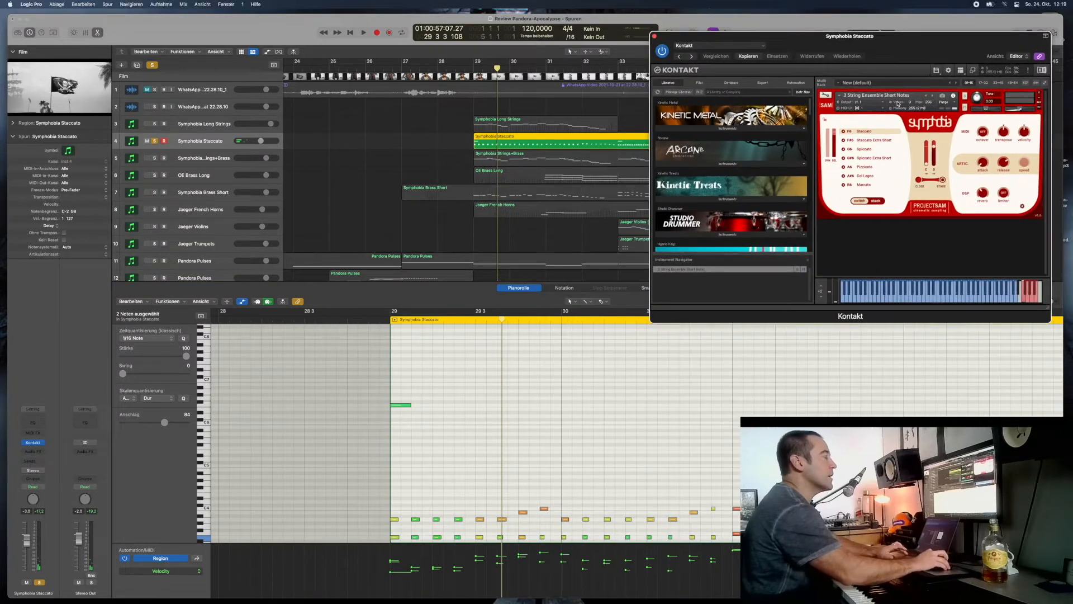
# - Continue playing the Symphobia Staccato from bar 29, beat 3, comparing the upper keyswitch notes in the piano roll with its Kontakt articulations
pyautogui.press('space')
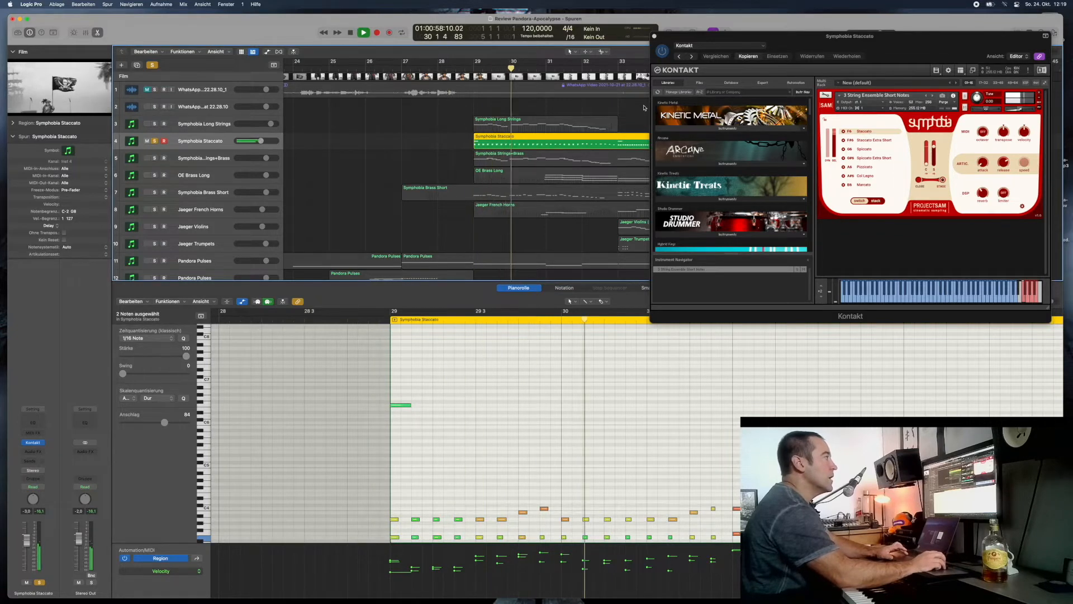
pyautogui.press('space')
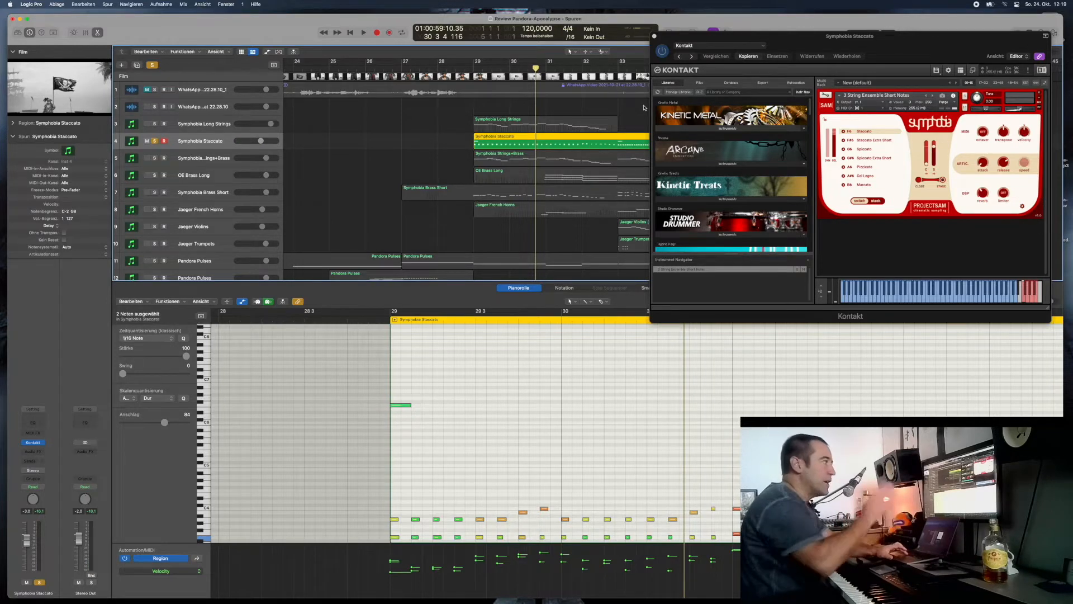
pyautogui.hscroll(5, 742, 354)
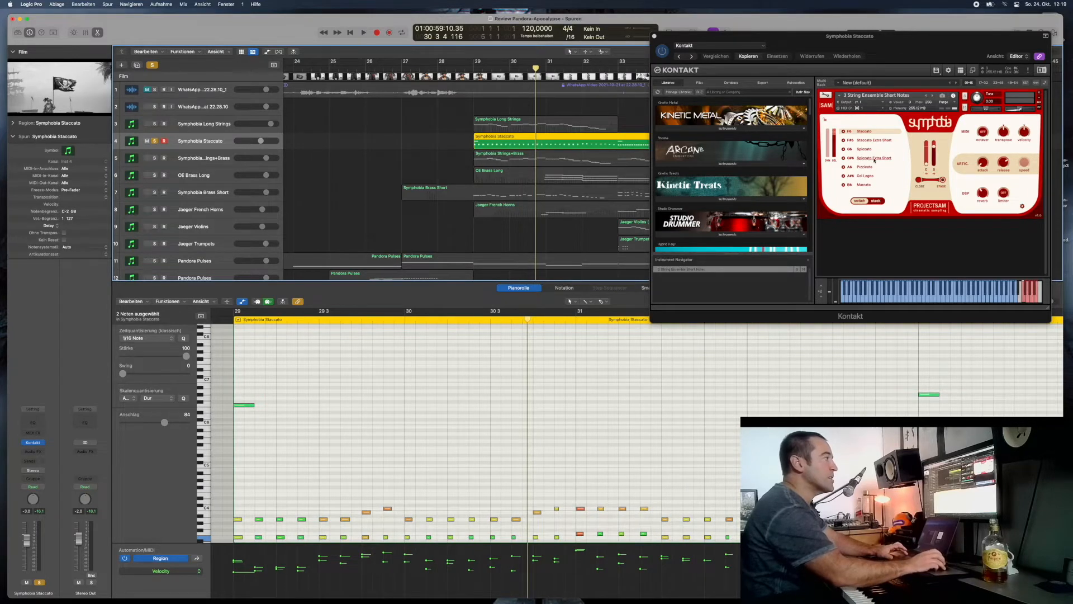
pyautogui.press('space')
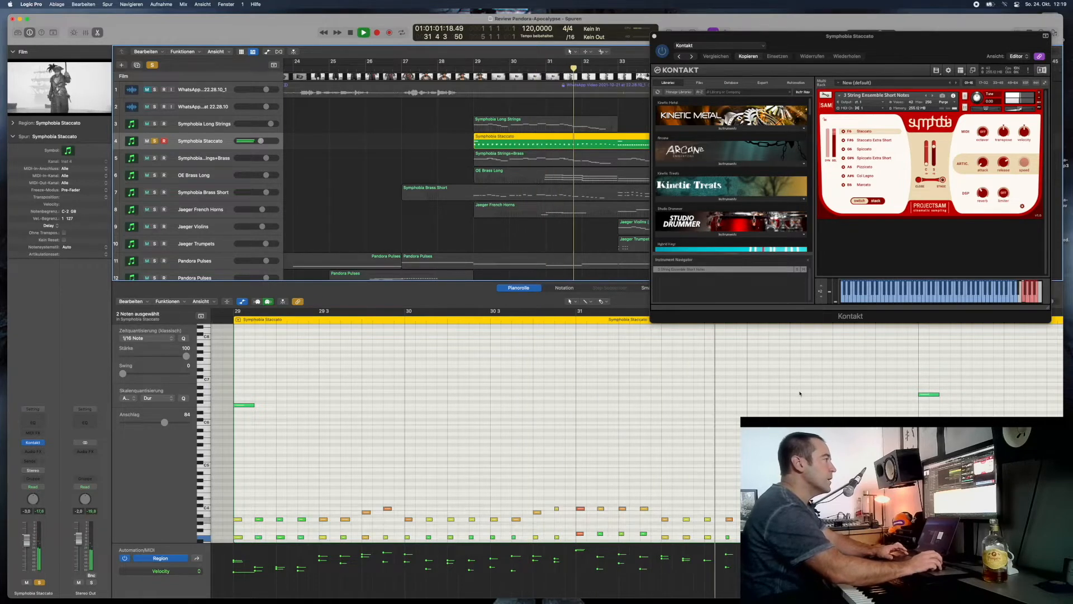
pyautogui.hscroll(4, 788, 381)
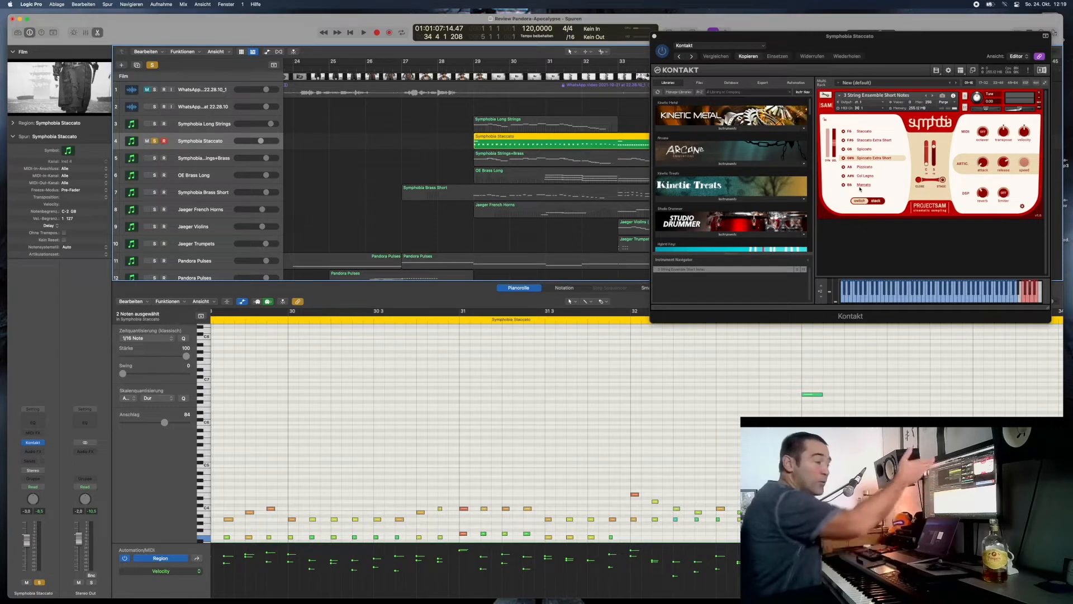
# - Add Symphobia Strings+Brass, Symphobia Long Strings and Oceania Choirs to the solo, and play from bar 29, beat 3
pyautogui.click(155, 159)
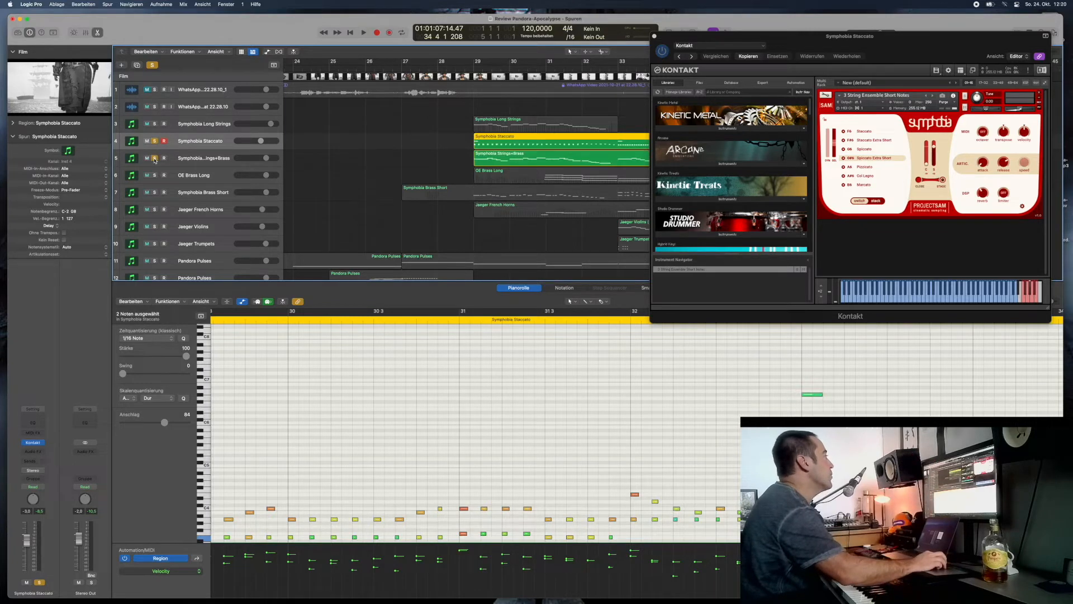
pyautogui.click(155, 124)
pyautogui.scroll(-10, 397, 199)
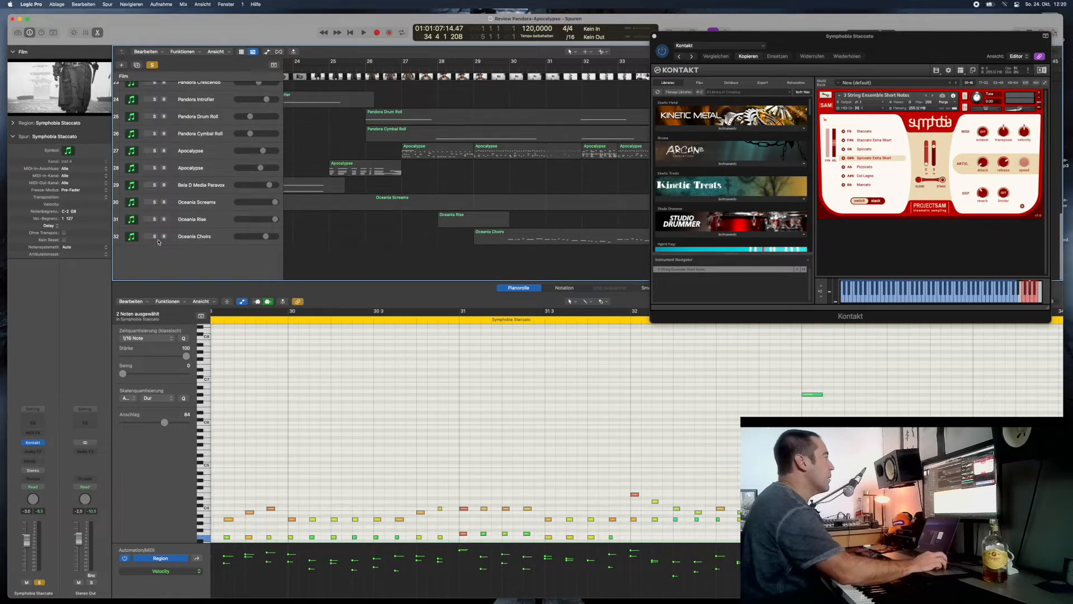
pyautogui.click(154, 236)
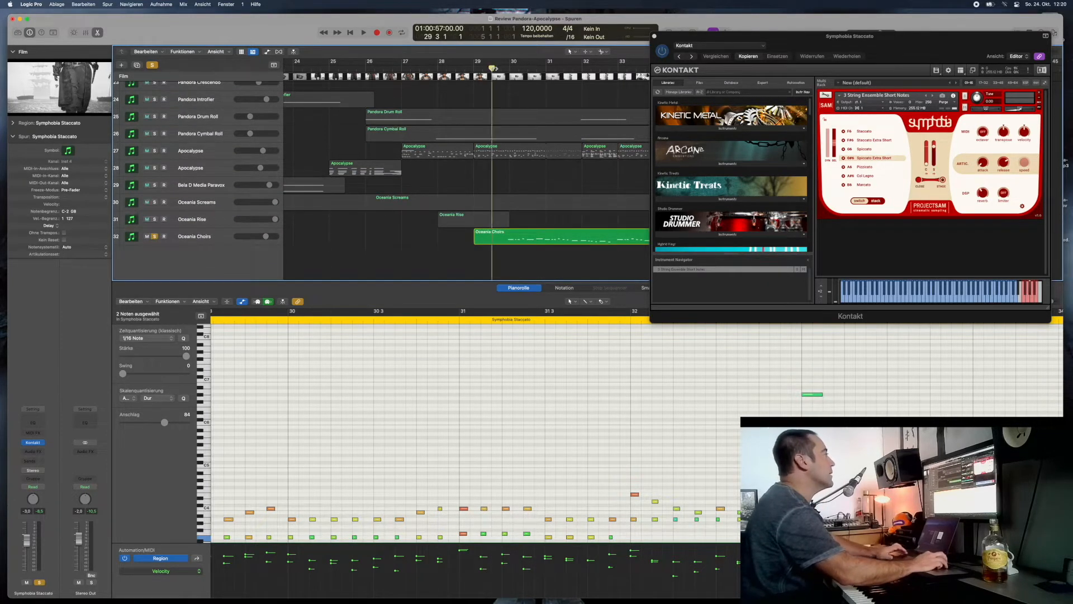
pyautogui.press('space')
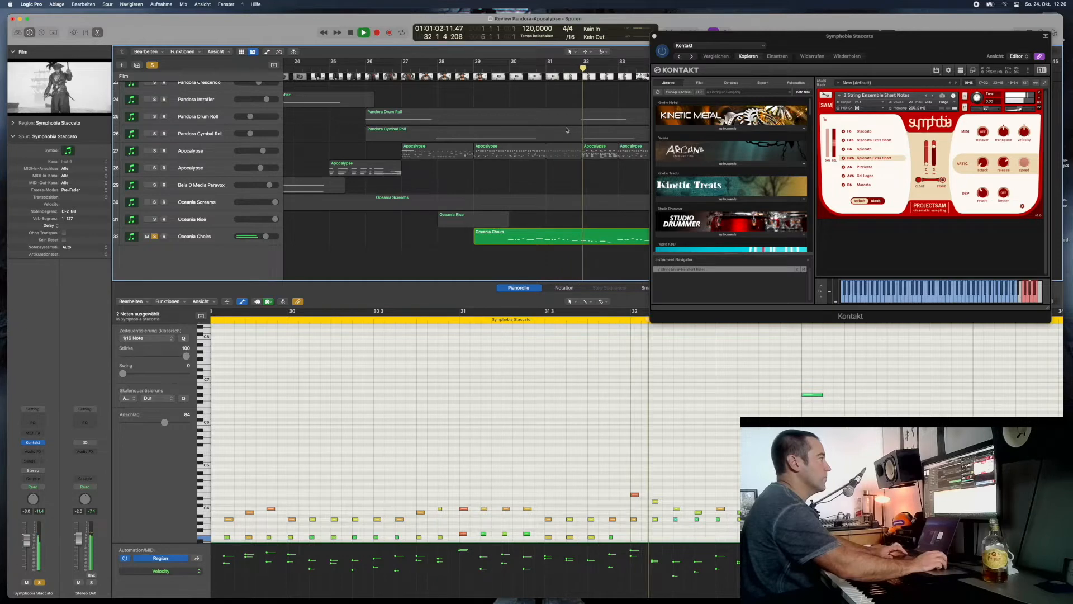
# - Unsolo the Oceania Choirs, and show the Kontakt patches of Symphobia Long Strings and Symphobia Strings+Brass
pyautogui.click(155, 237)
pyautogui.scroll(10, 566, 208)
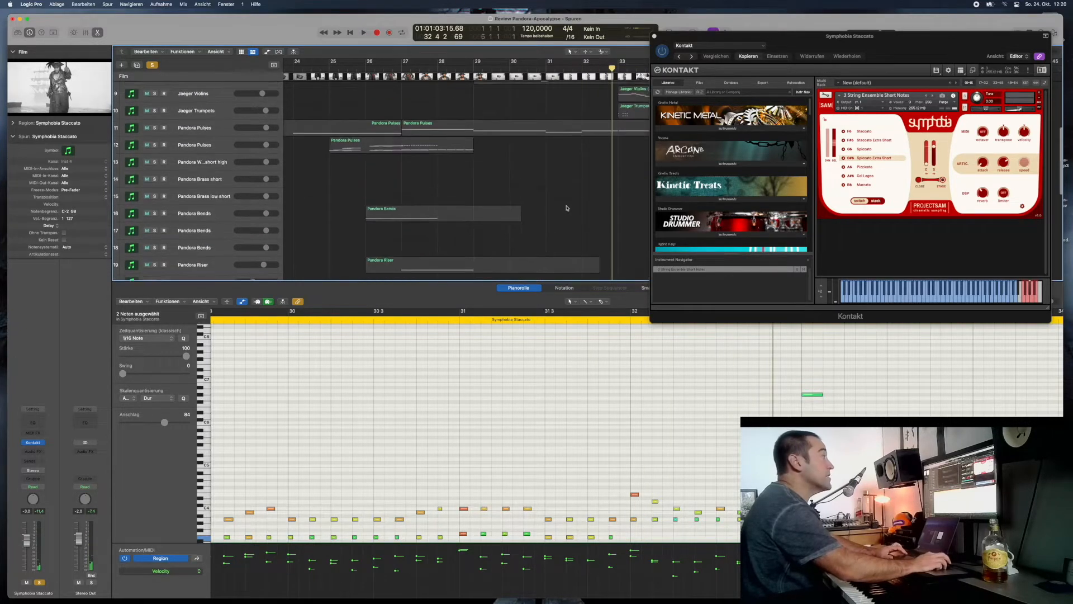
pyautogui.scroll(4, 567, 208)
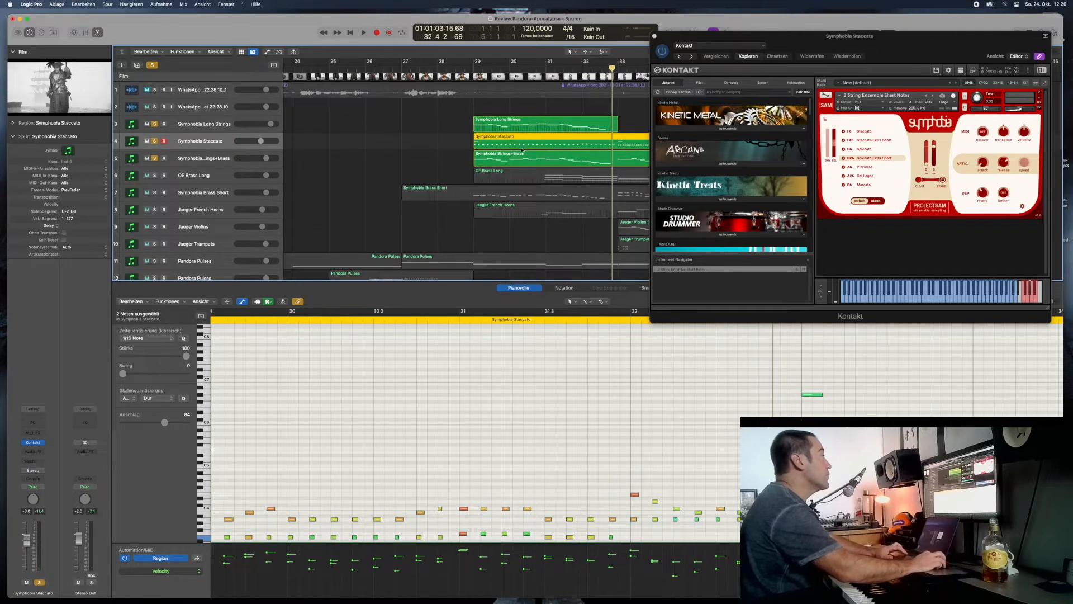
pyautogui.click(535, 128)
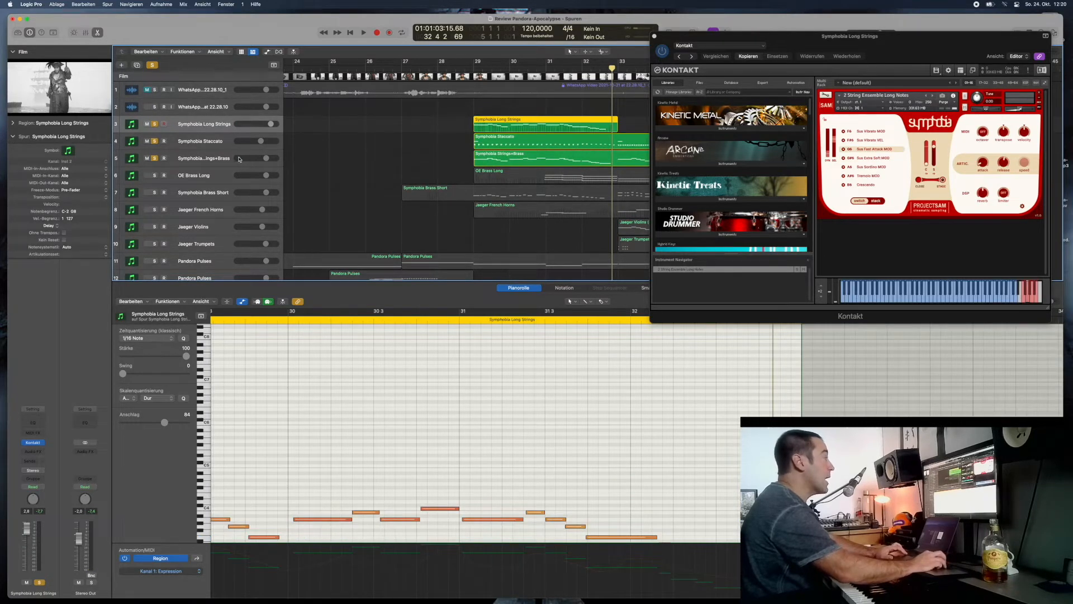
pyautogui.click(197, 160)
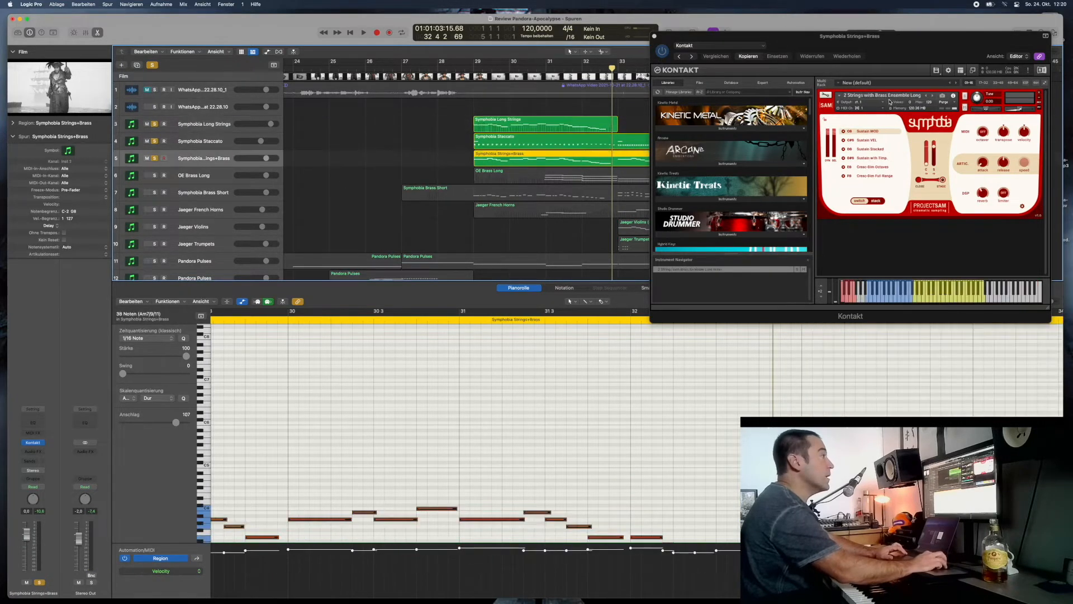
# - Unsolo the Symphobia Staccato and Long Strings, and play Symphobia Strings+Brass alone from just before bar 29
pyautogui.click(155, 142)
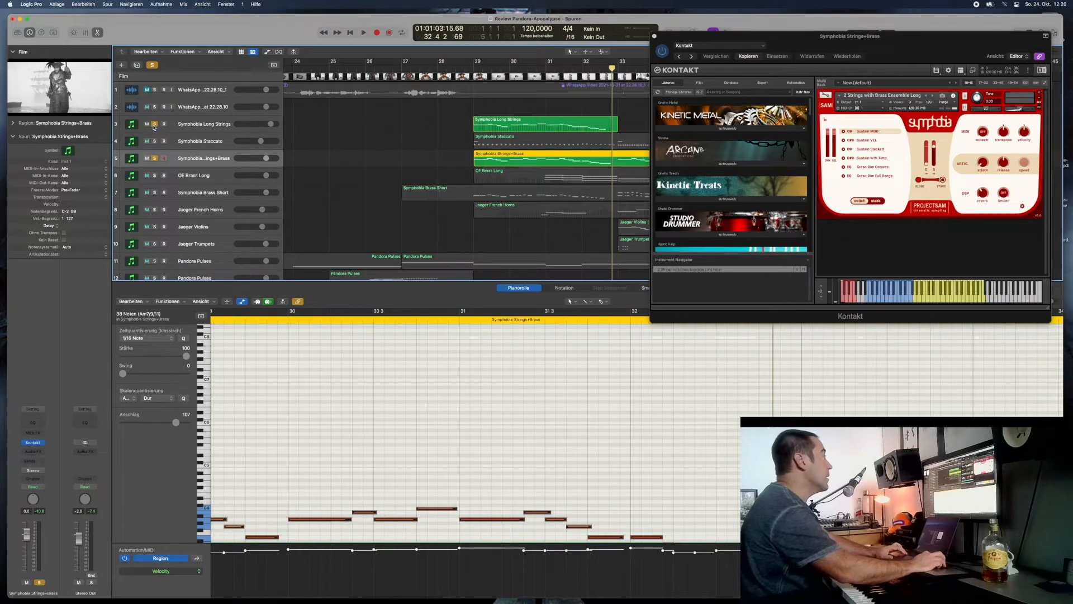
pyautogui.click(154, 124)
pyautogui.click(468, 68)
pyautogui.press('space')
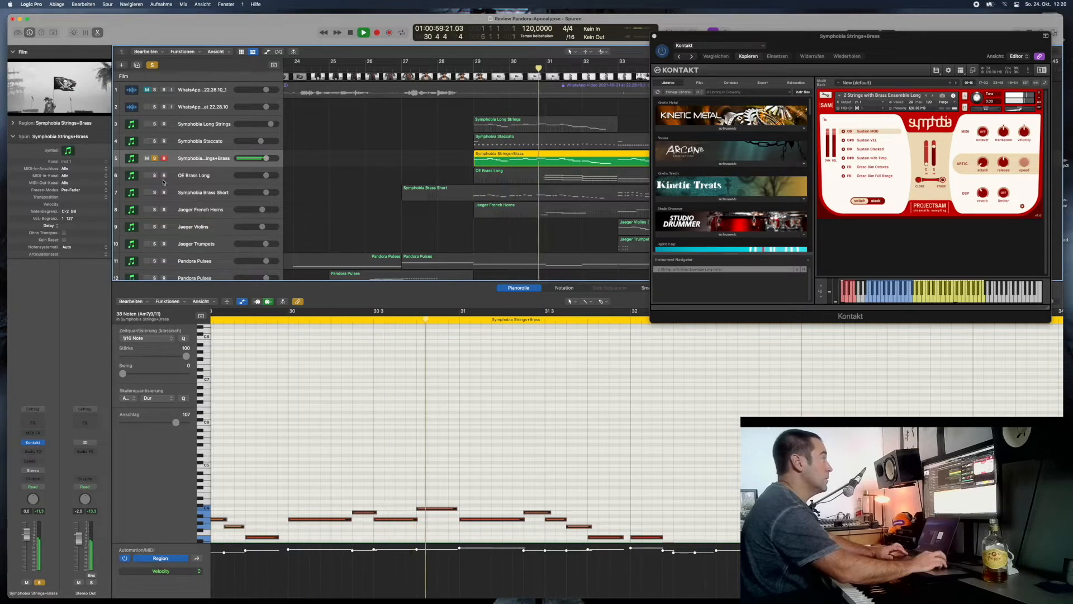
pyautogui.click(352, 33)
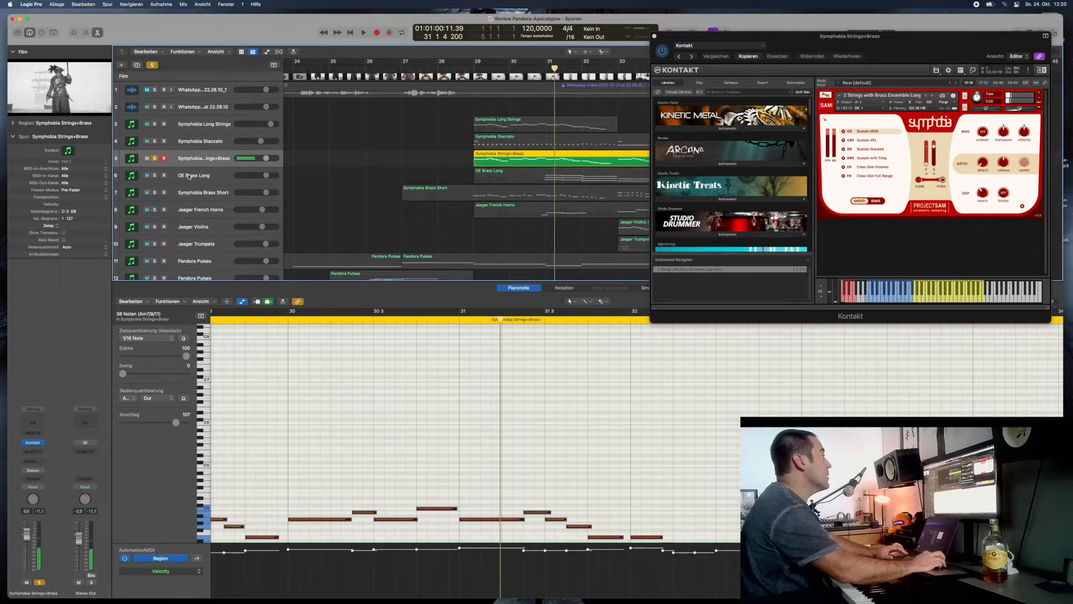
# - Select the OE Brass Long on track 6 to show its instrument, and solo it
pyautogui.click(189, 176)
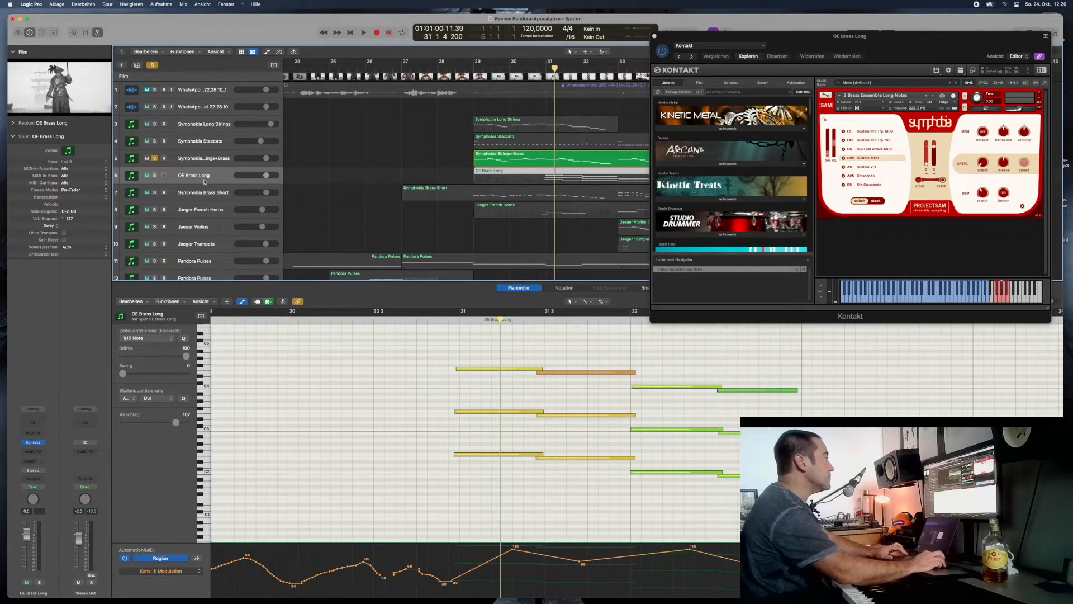
pyautogui.click(154, 177)
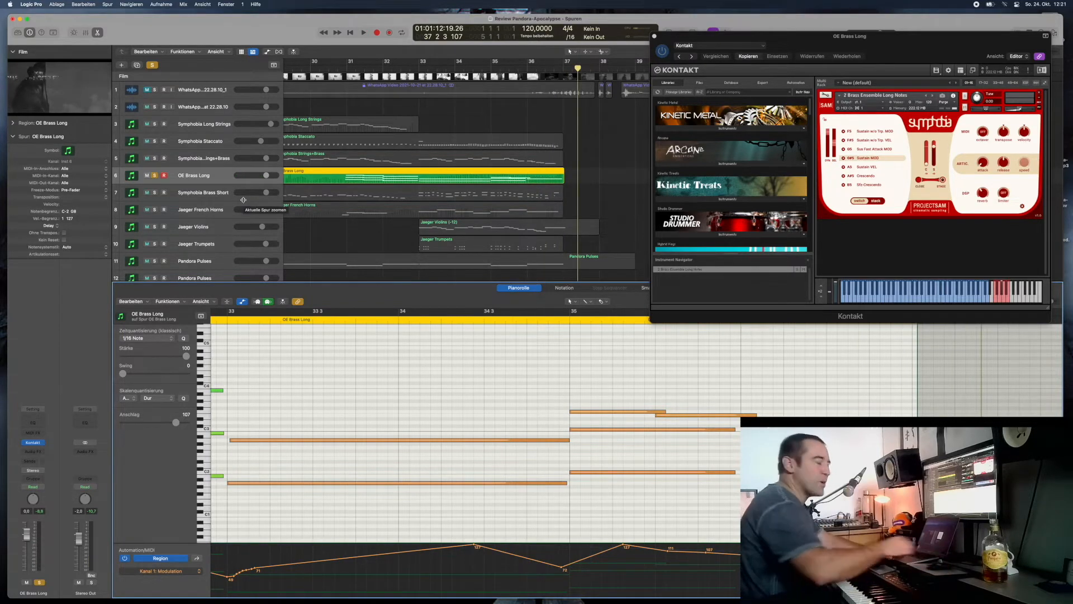
# - Add the Symphobia Brass Short on track 7 to the solo, show its instrument, and play from just before bar 29
pyautogui.click(155, 193)
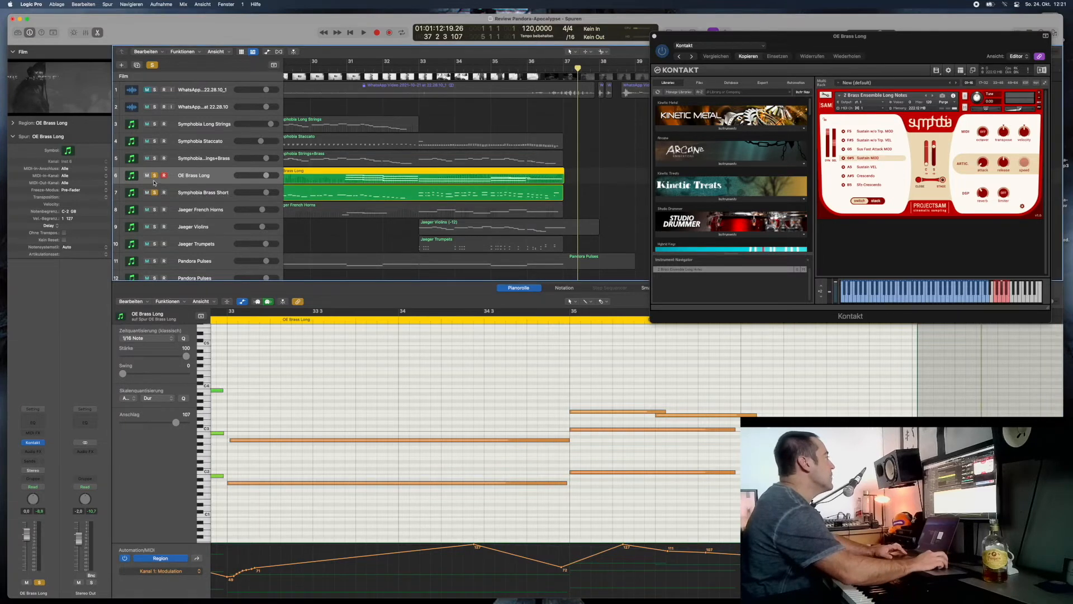
pyautogui.click(383, 193)
pyautogui.hscroll(-5, 385, 190)
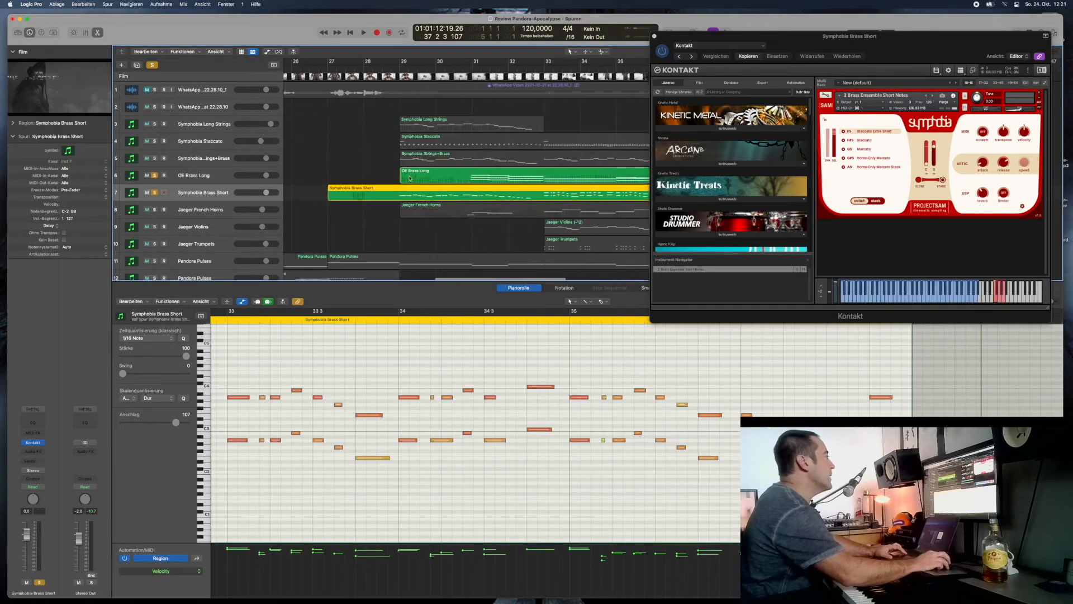
pyautogui.click(463, 68)
pyautogui.press('space')
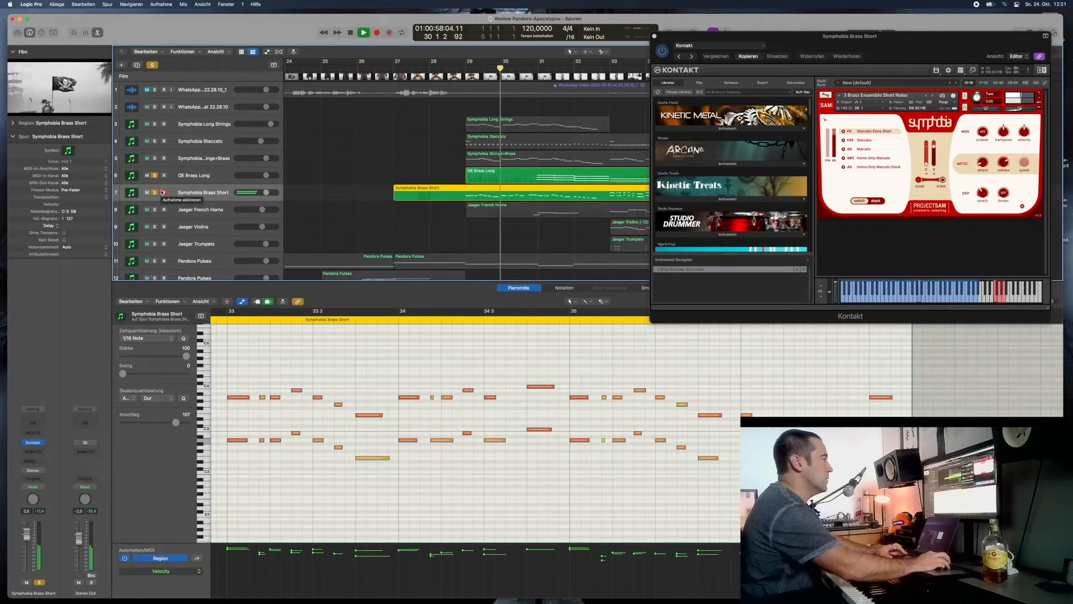
# - Add the Symphobia Long Strings on track 3 to the soloed brass tracks and play them together from just after bar 28
pyautogui.click(155, 124)
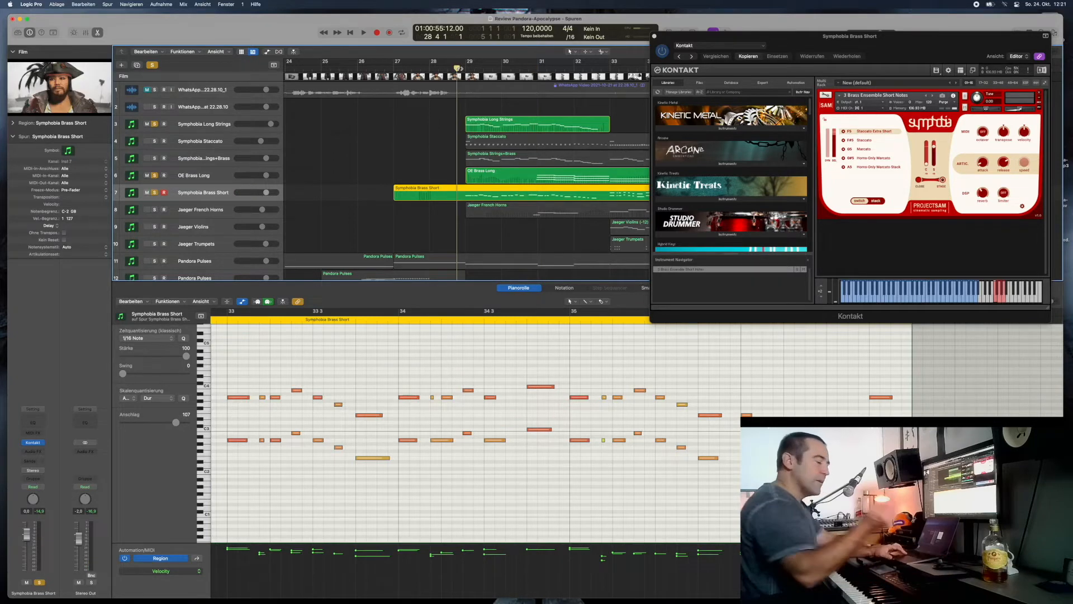
pyautogui.press('space')
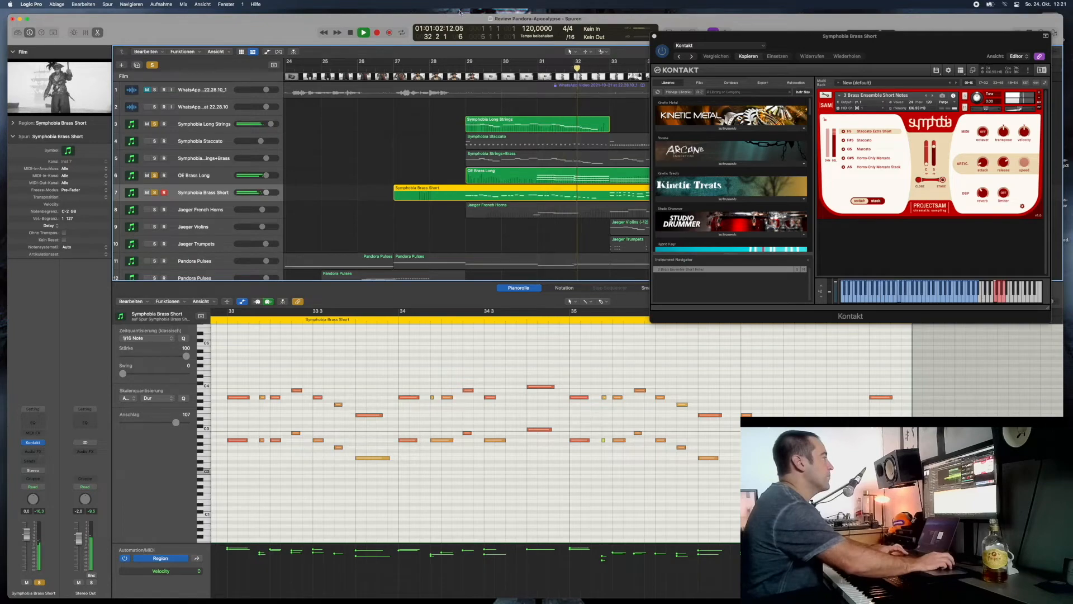
pyautogui.scroll(-10, 482, 151)
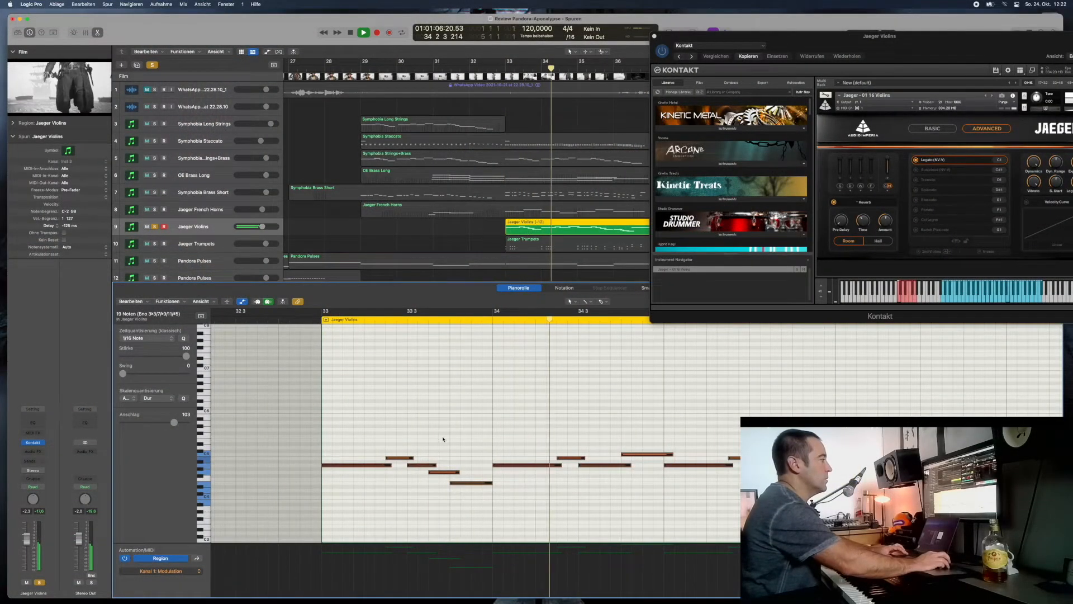
# - Add the Jaeger Trumpets on track 10 to the soloed Jaeger Violins, show their instrument, and play both from just before bar 33
pyautogui.press('space')
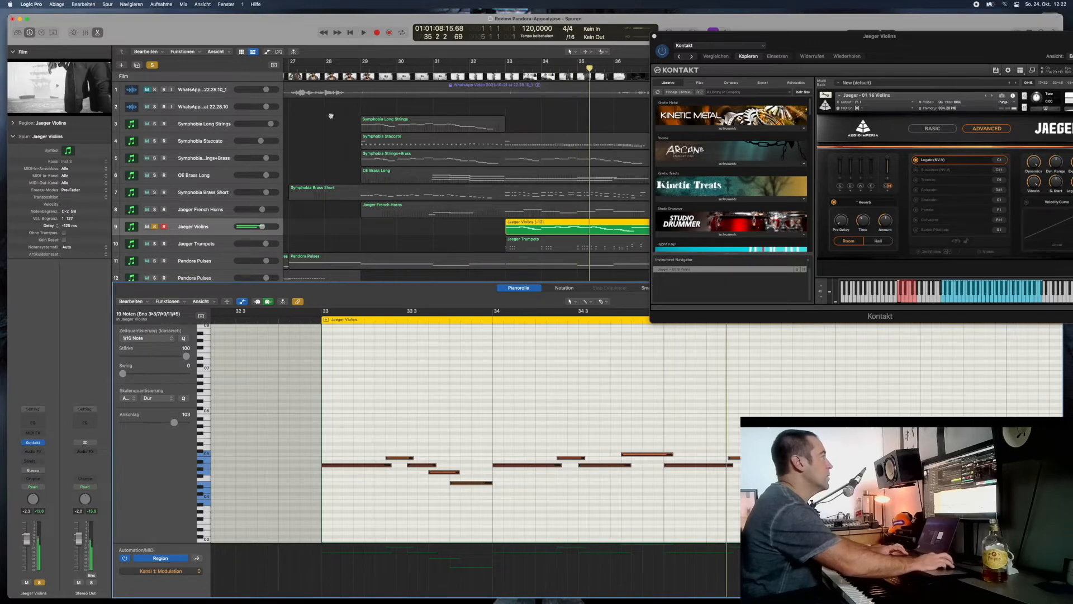
pyautogui.scroll(-3, 321, 192)
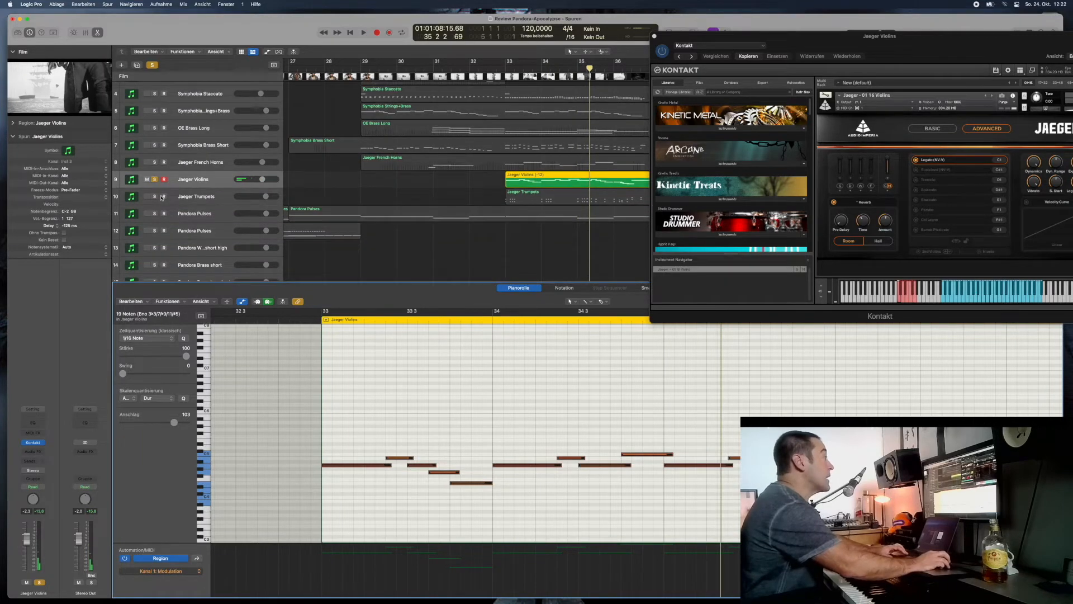
pyautogui.click(155, 196)
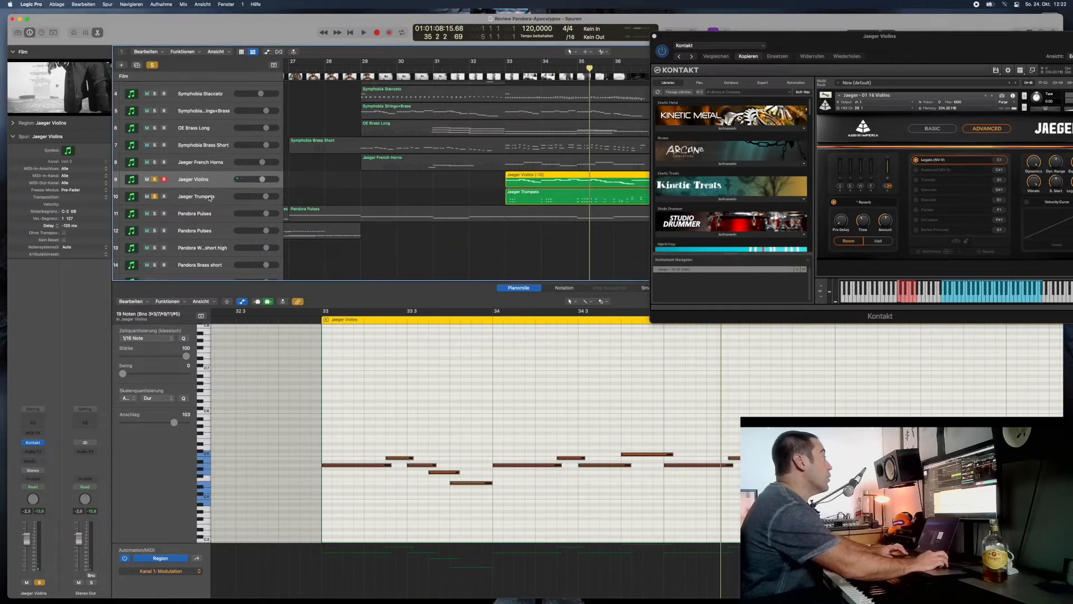
pyautogui.click(356, 198)
pyautogui.hscroll(3, 449, 110)
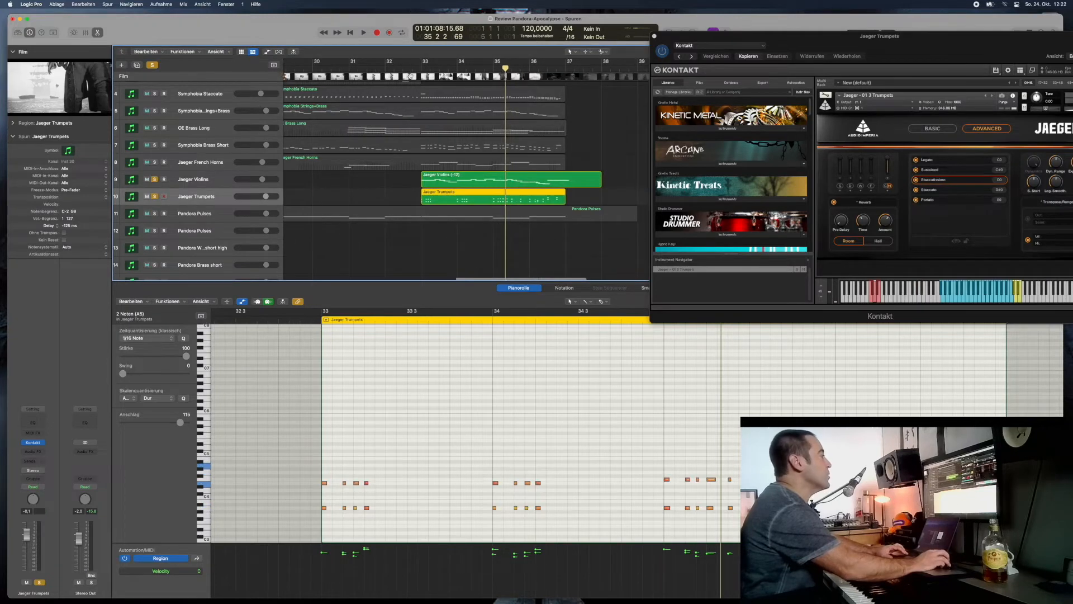
pyautogui.click(412, 69)
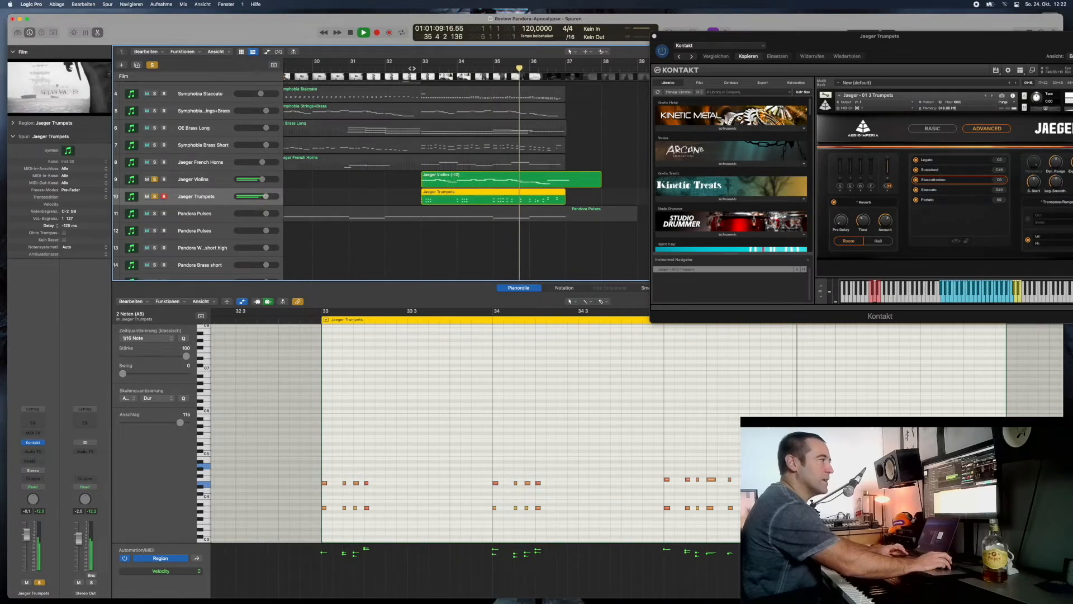
pyautogui.press('space')
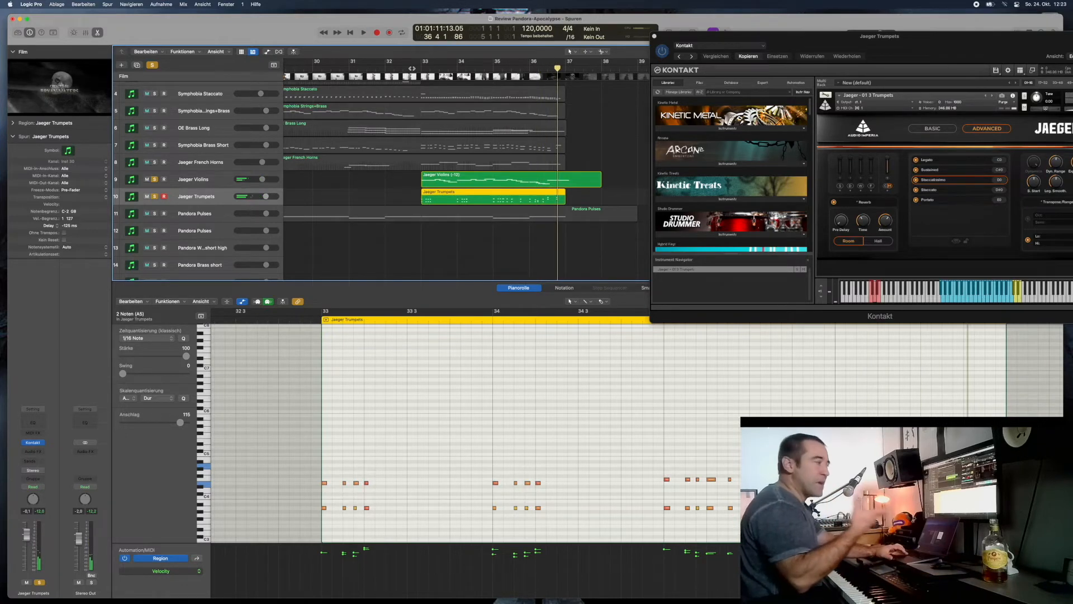
# - Play the Jaeger French Horns on track 8 alone from around bar 31, showing their Kontakt patch and modulation curve
pyautogui.hscroll(-5, 238, 180)
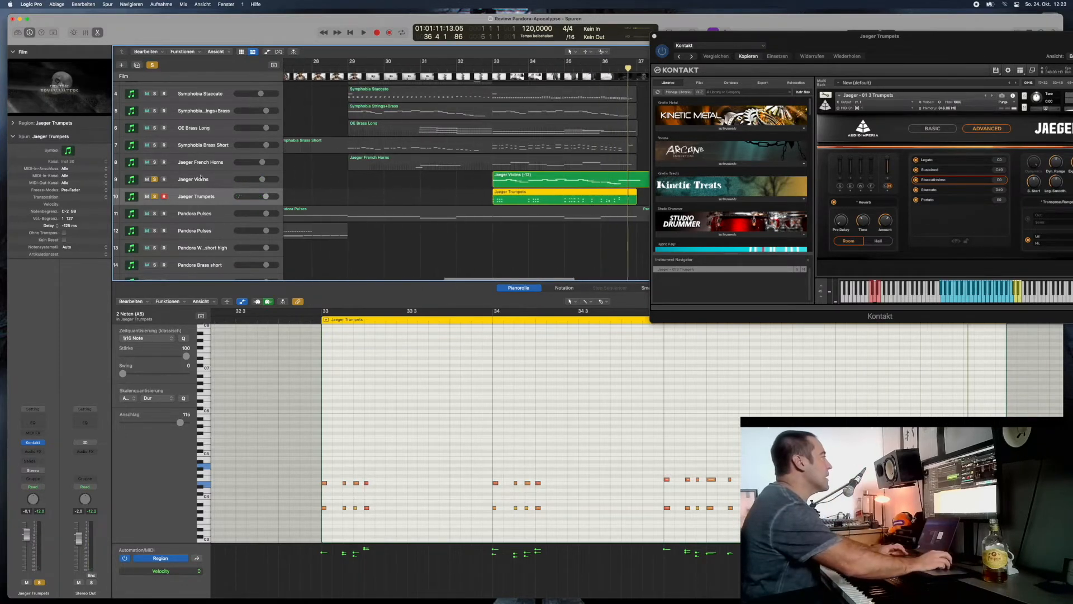
pyautogui.click(155, 180)
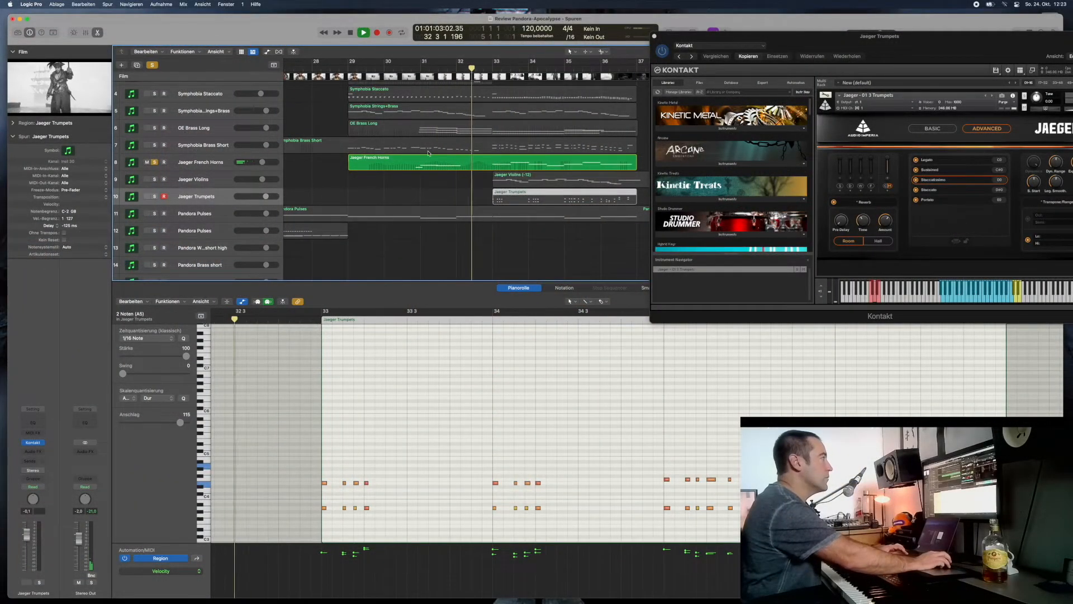
pyautogui.press('space')
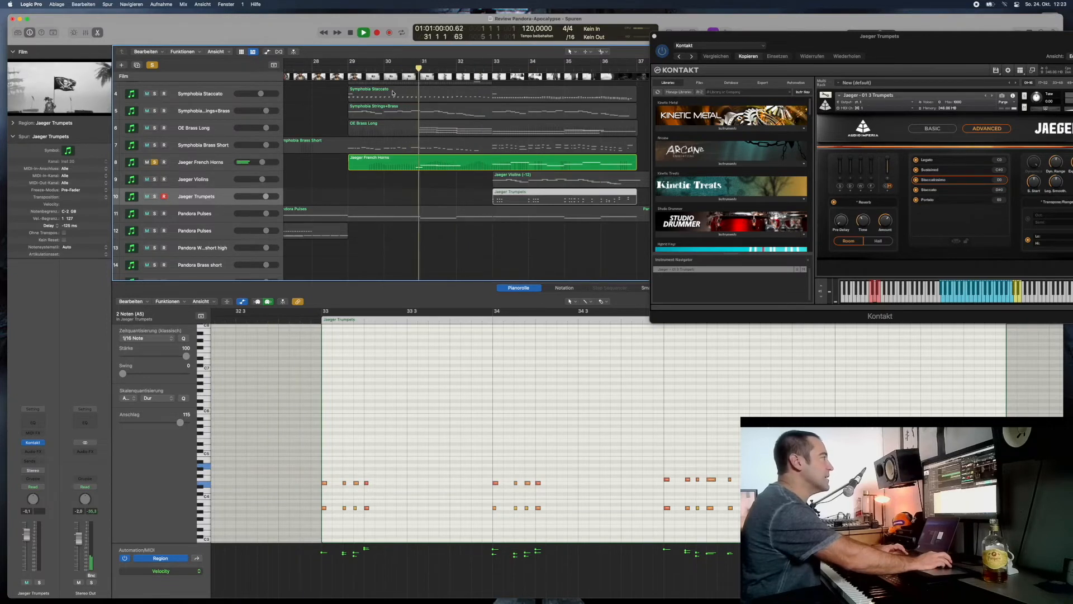
pyautogui.click(220, 162)
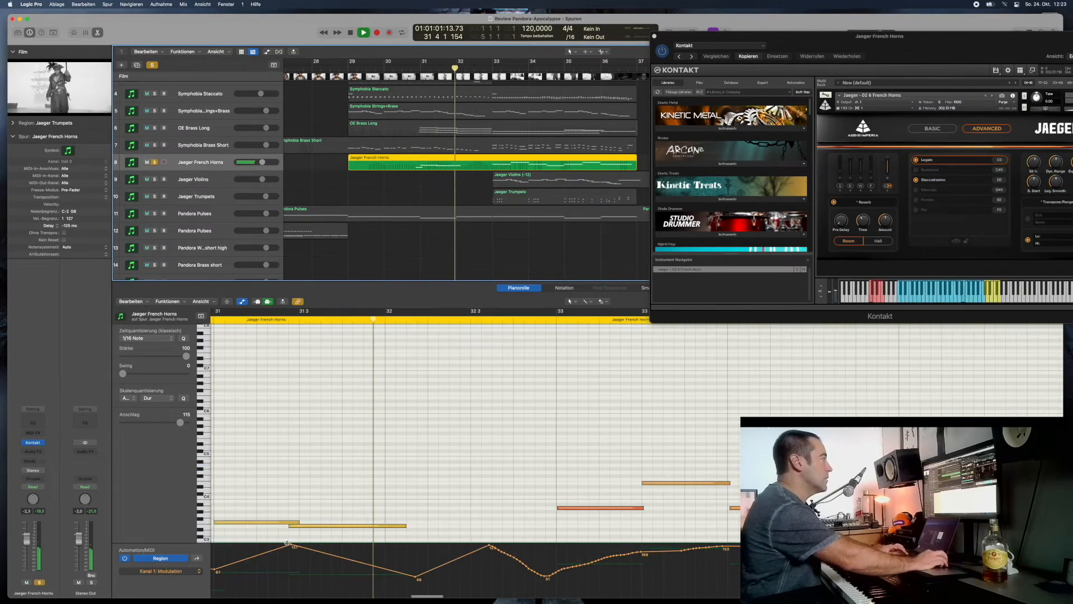
pyautogui.hscroll(-1, 319, 582)
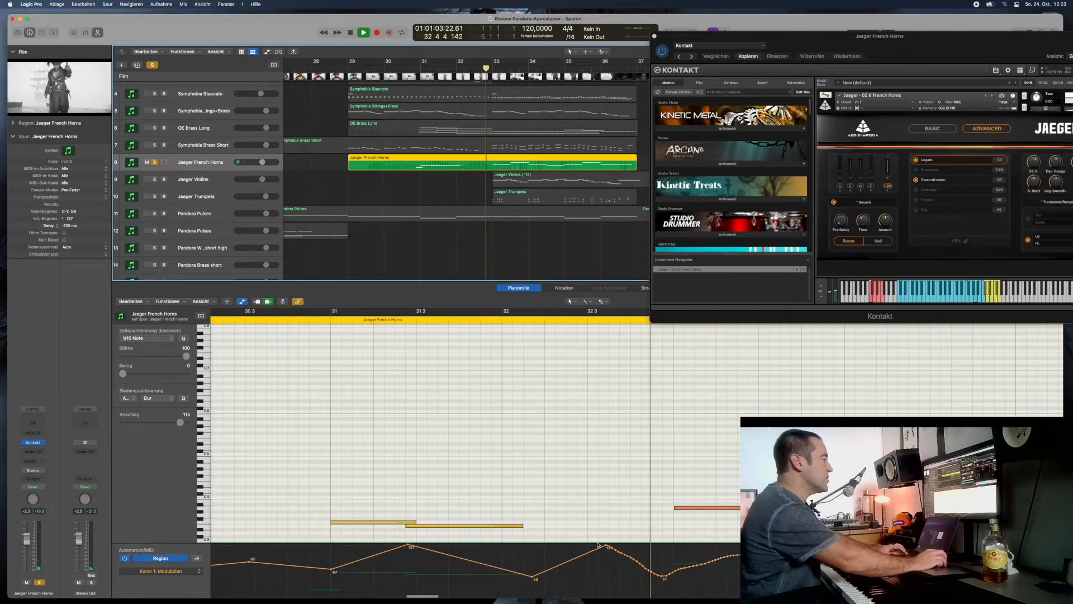
pyautogui.hscroll(3, 744, 352)
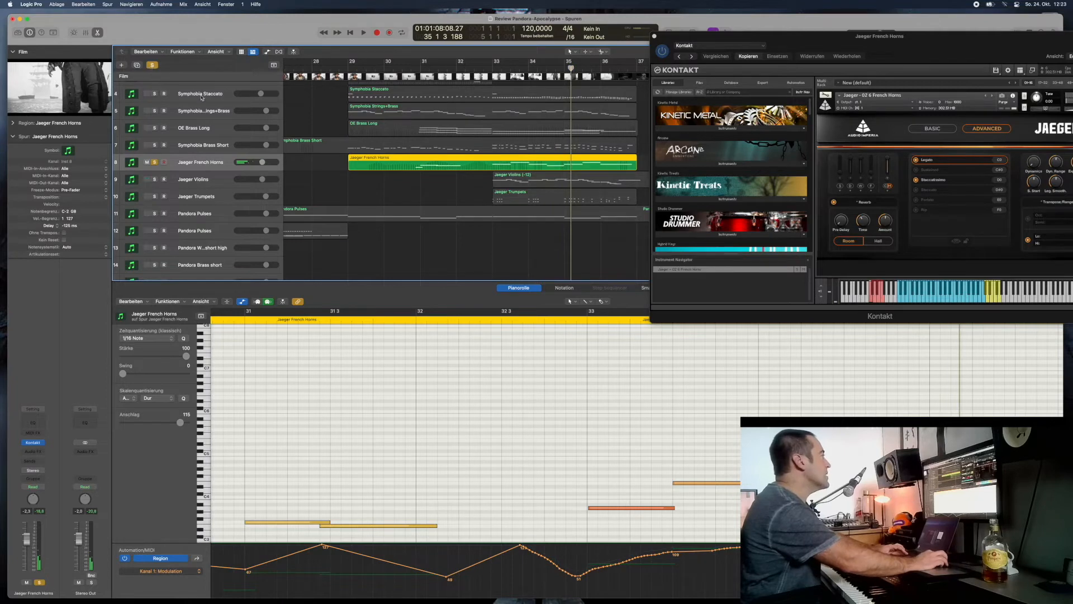
# - Clear all solos, play the full arrangement, and move the Kontakt window down so it uncovers the track regions
pyautogui.press('s')
pyautogui.click(155, 163)
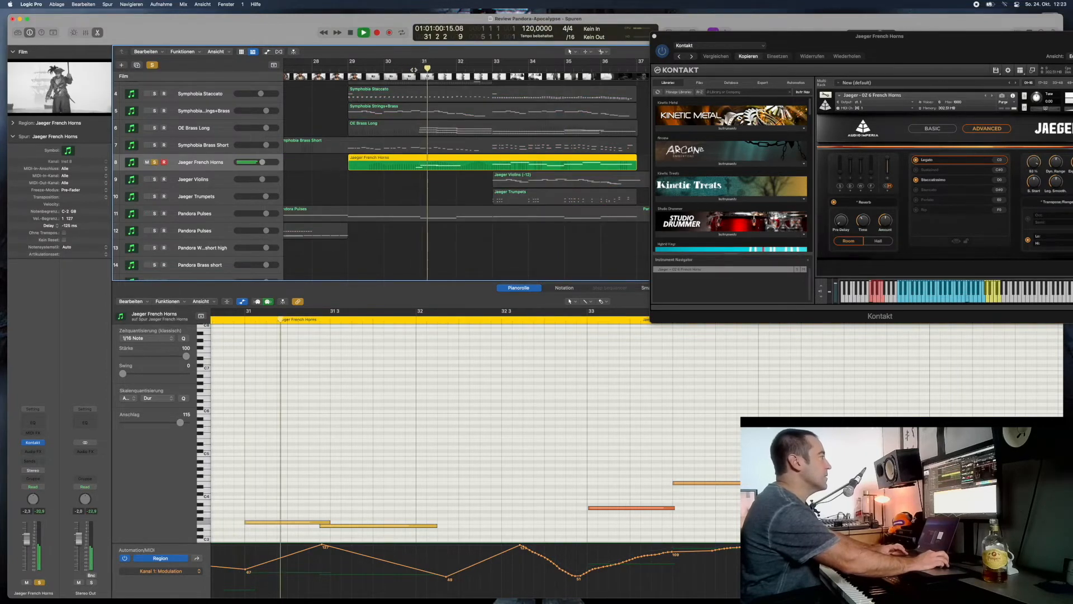
pyautogui.click(150, 65)
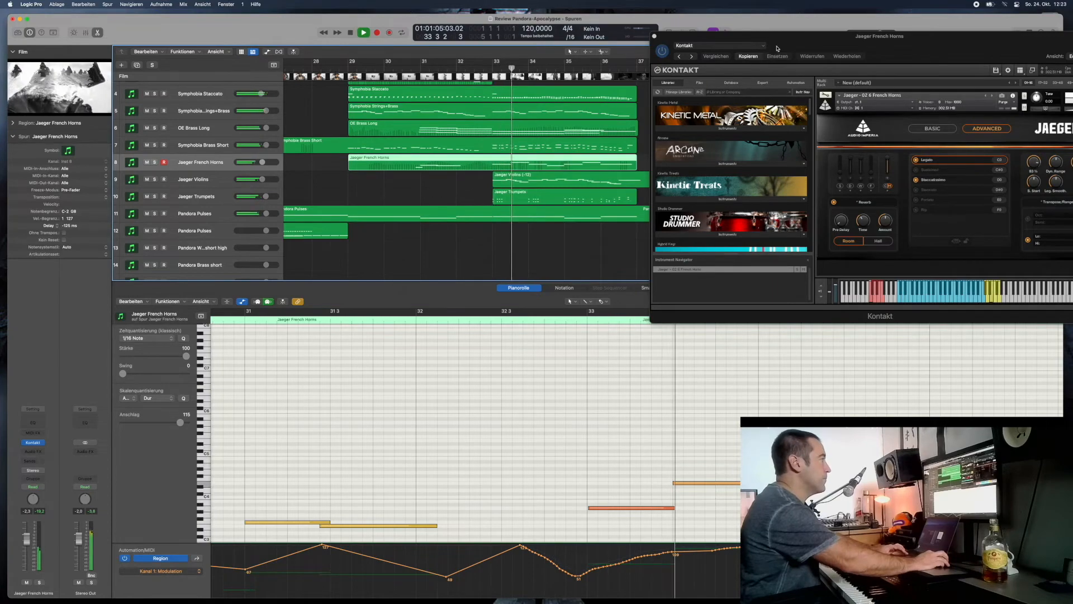
pyautogui.moveTo(803, 43); pyautogui.dragTo(713, 255)
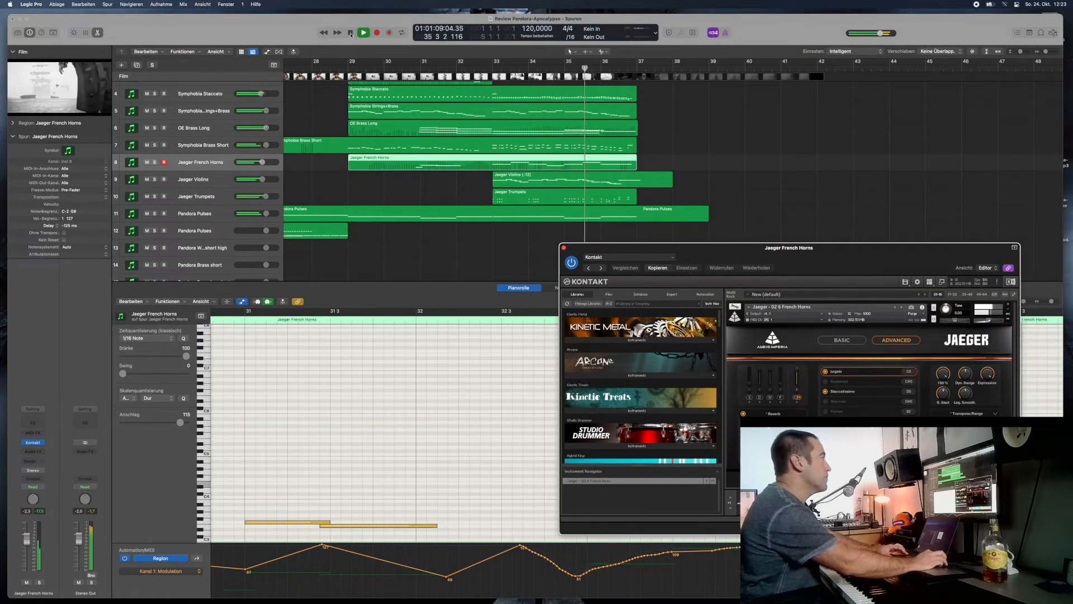
# - Solo the Jaeger Trumpets on track 10 and play their Symphobia brass patch alone from just before bar 33
pyautogui.scroll(-10, 760, 200)
pyautogui.hscroll(3, 760, 199)
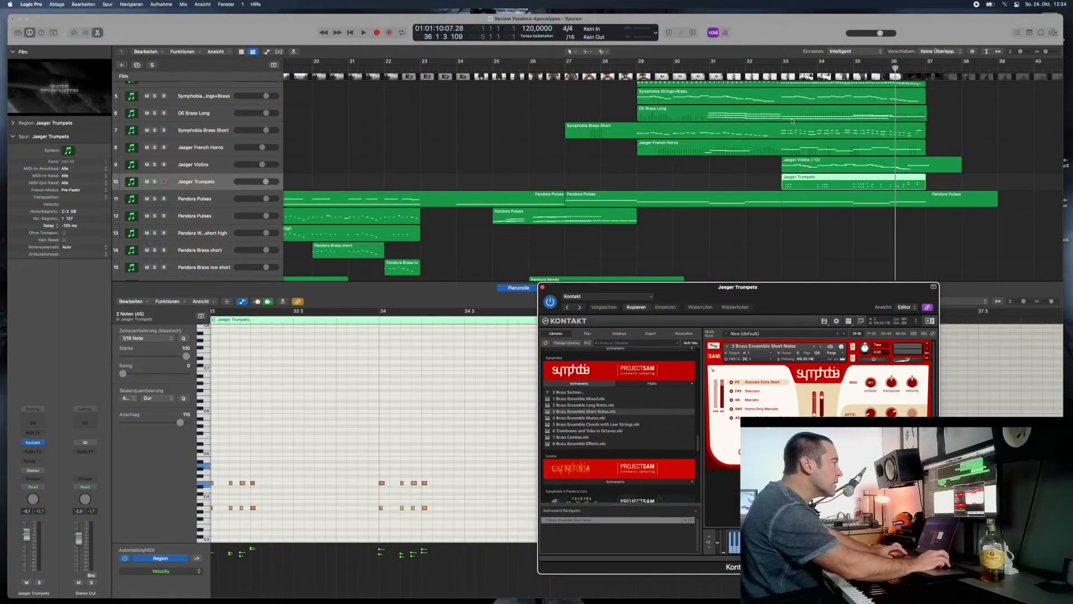
pyautogui.click(775, 68)
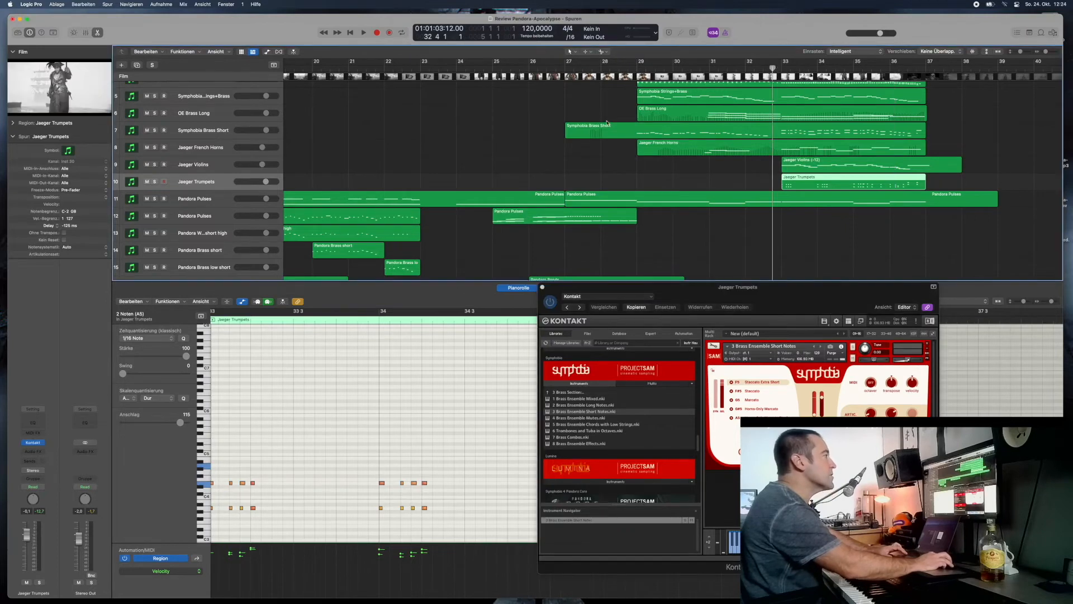
pyautogui.click(154, 182)
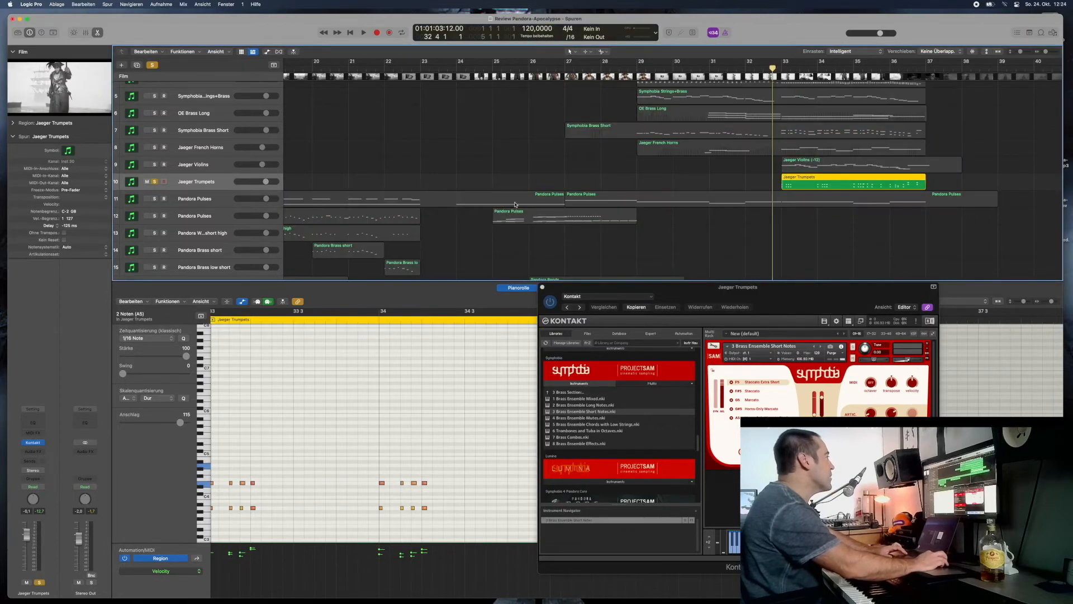
pyautogui.press('space')
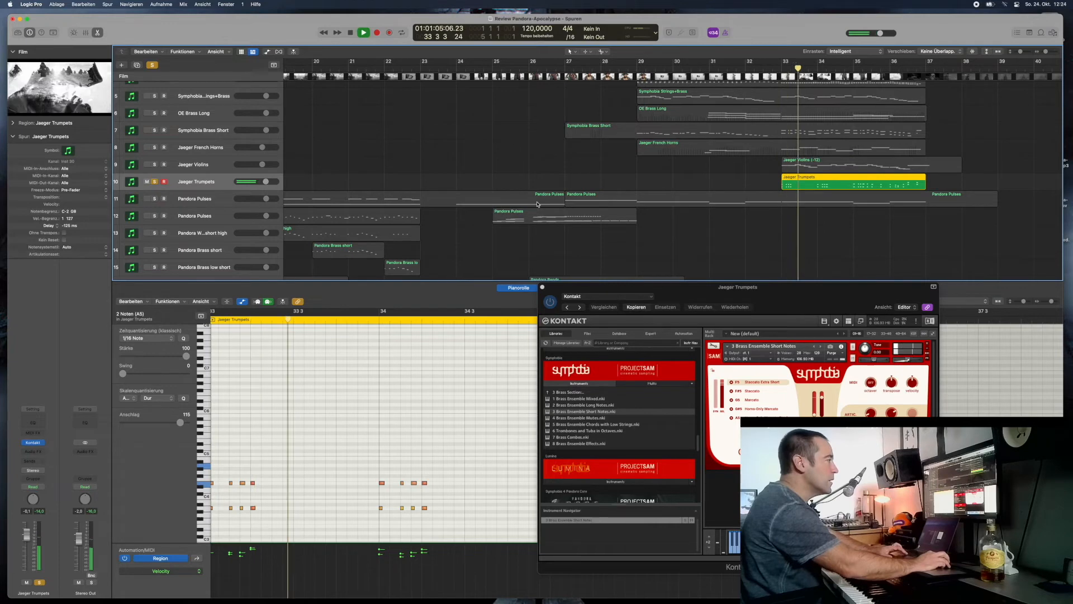
pyautogui.press('space')
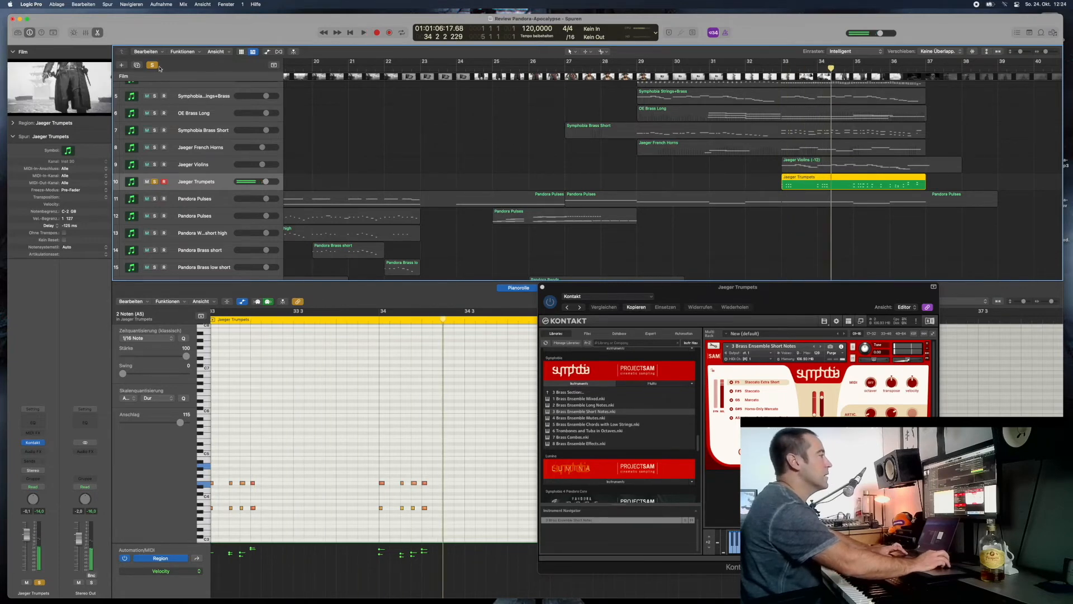
# - Clear the solo and raise the Jaeger Trumpets' 3 Brass Ensemble Short Notes patch volume while playing the full mix from just before bar 33
pyautogui.click(153, 65)
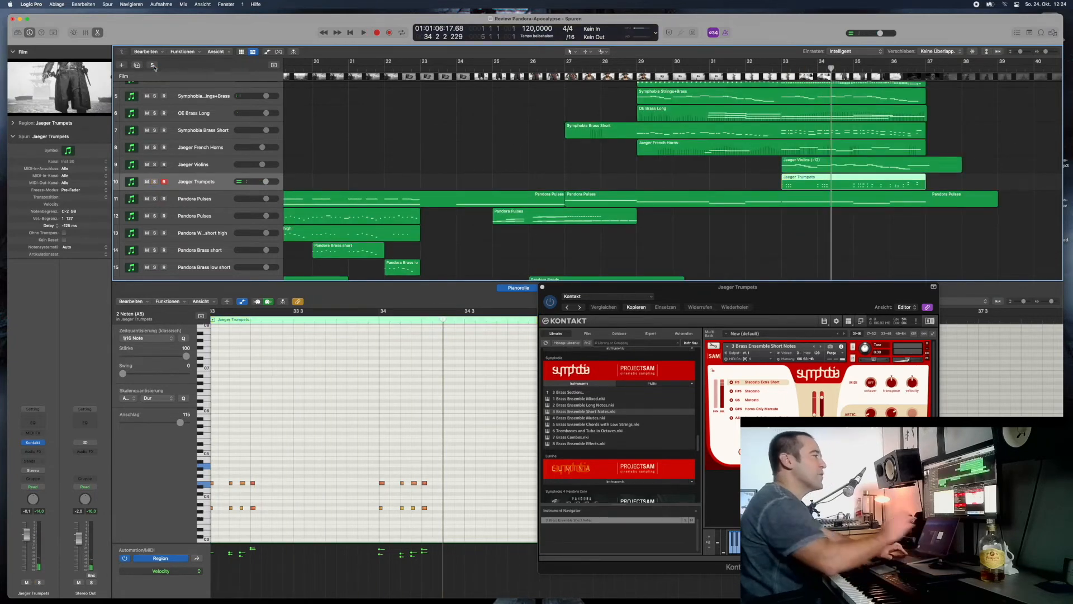
pyautogui.click(774, 68)
pyautogui.press('space')
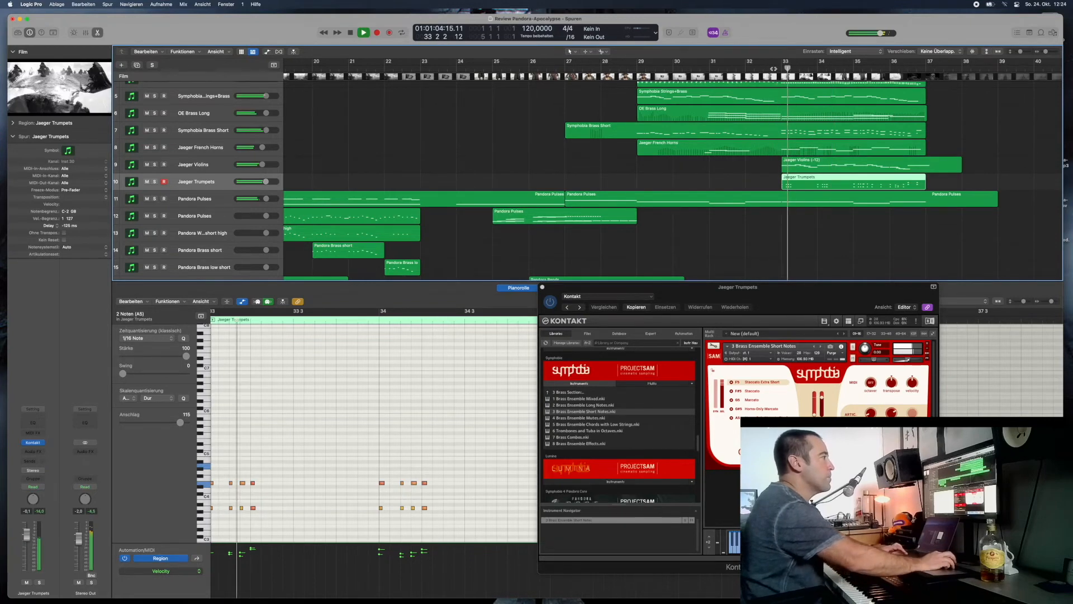
pyautogui.click(915, 361)
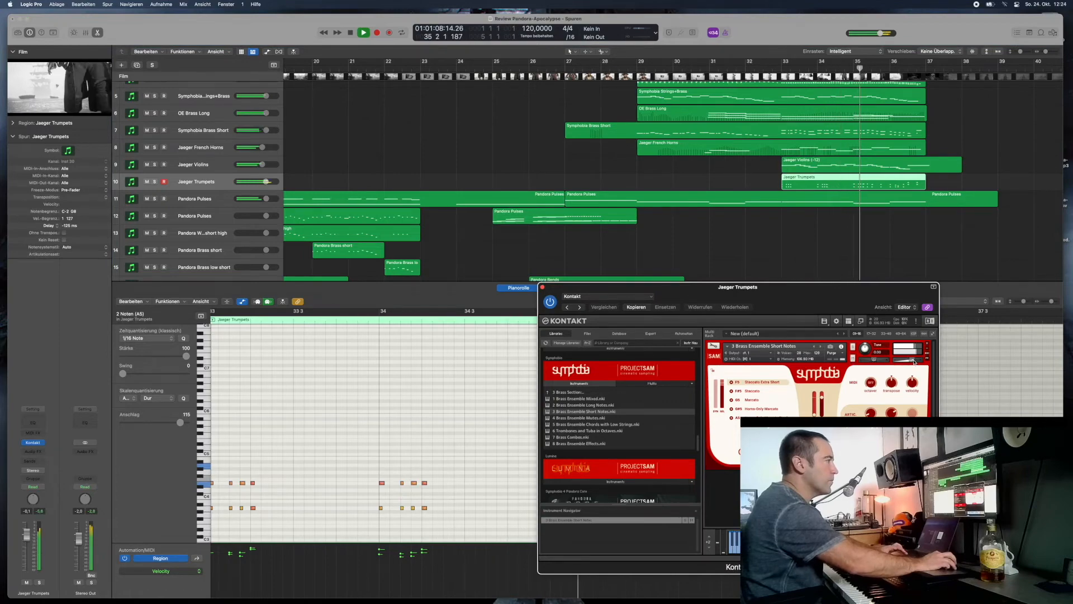
pyautogui.press('space')
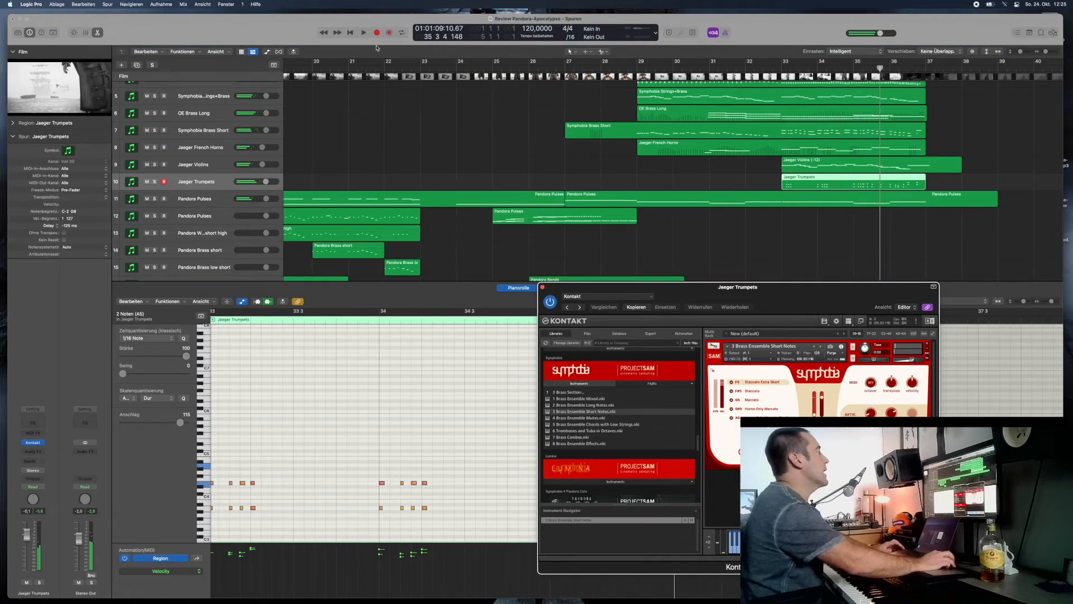